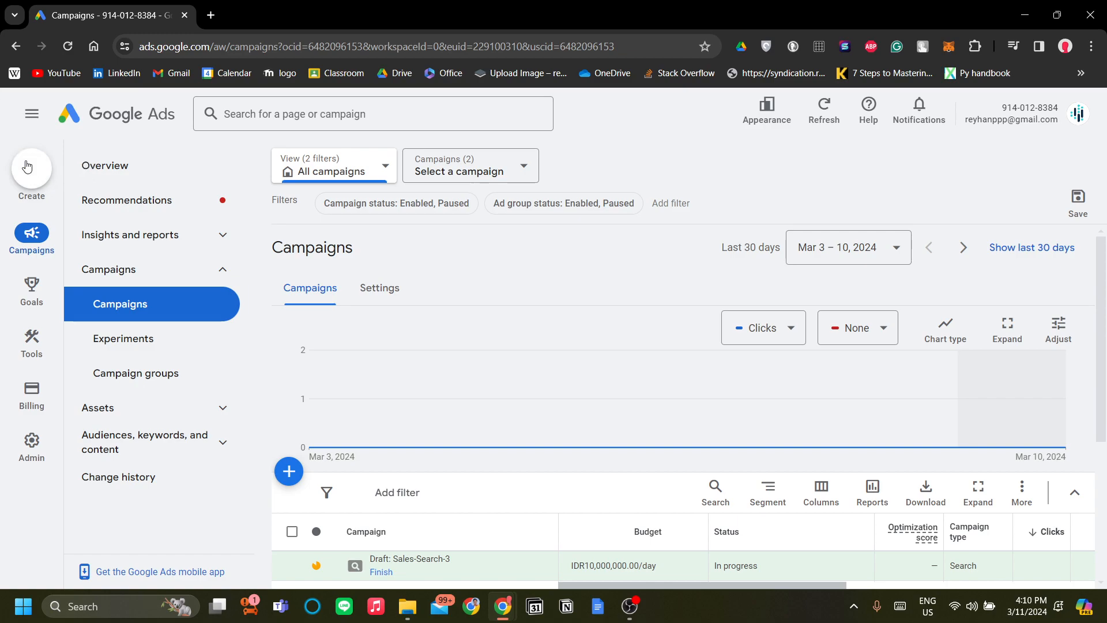
Start creating a new campaign and choose Sales as its objective
click(259, 167)
click(31, 184)
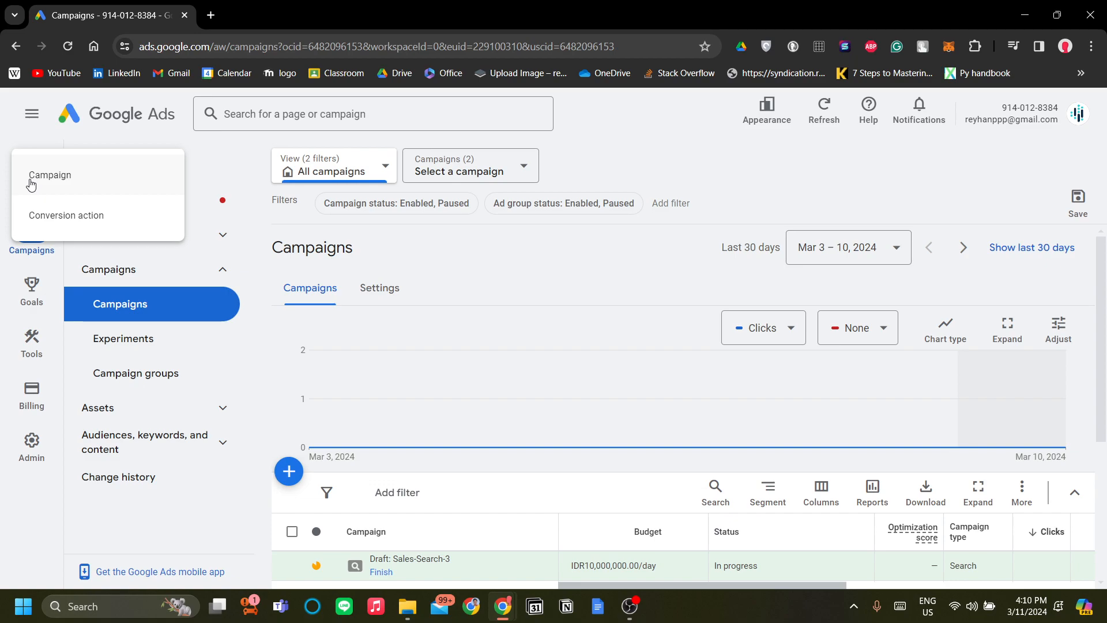
click(31, 184)
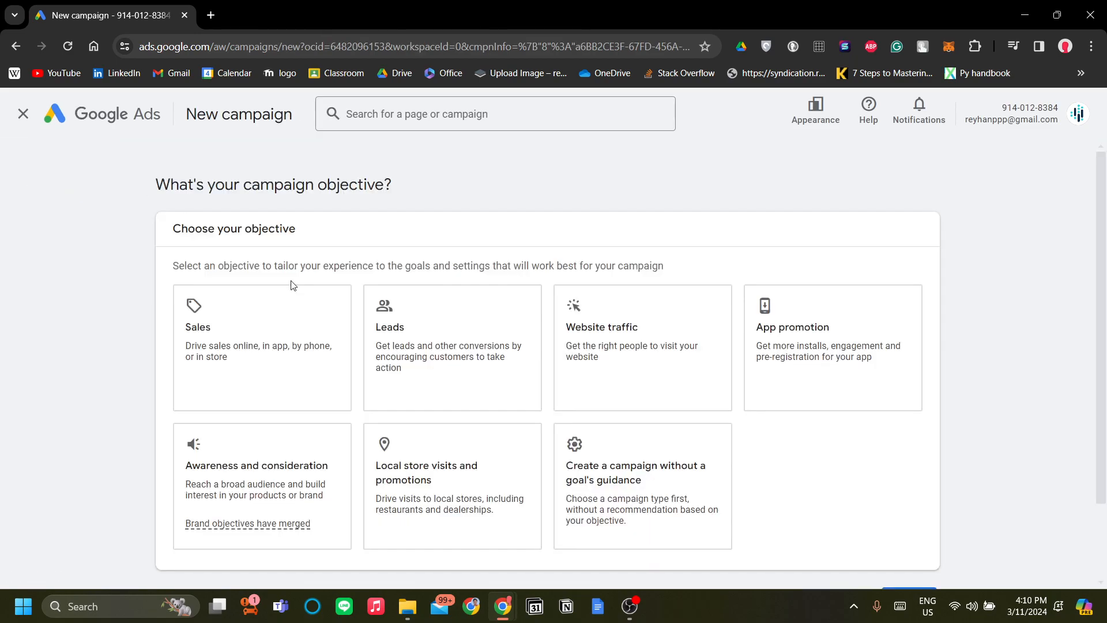
click(301, 338)
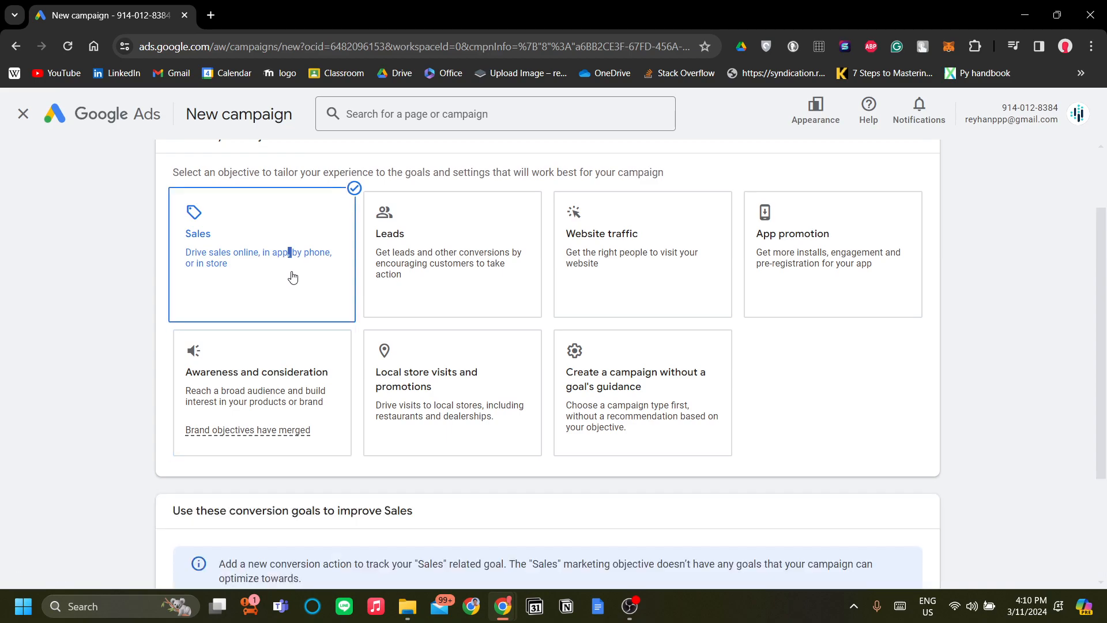
Review the available campaign objectives and the conversion goals section for Sales
scroll(601, 367, down, 3)
scroll(642, 433, up, 3)
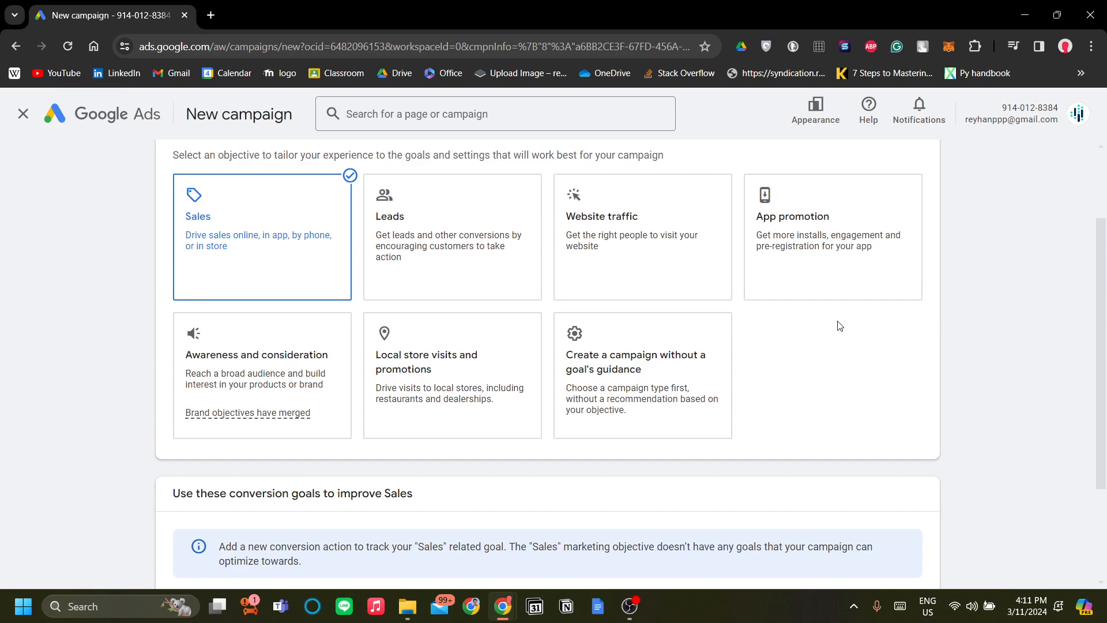
scroll(839, 325, down, 3)
scroll(834, 315, up, 4)
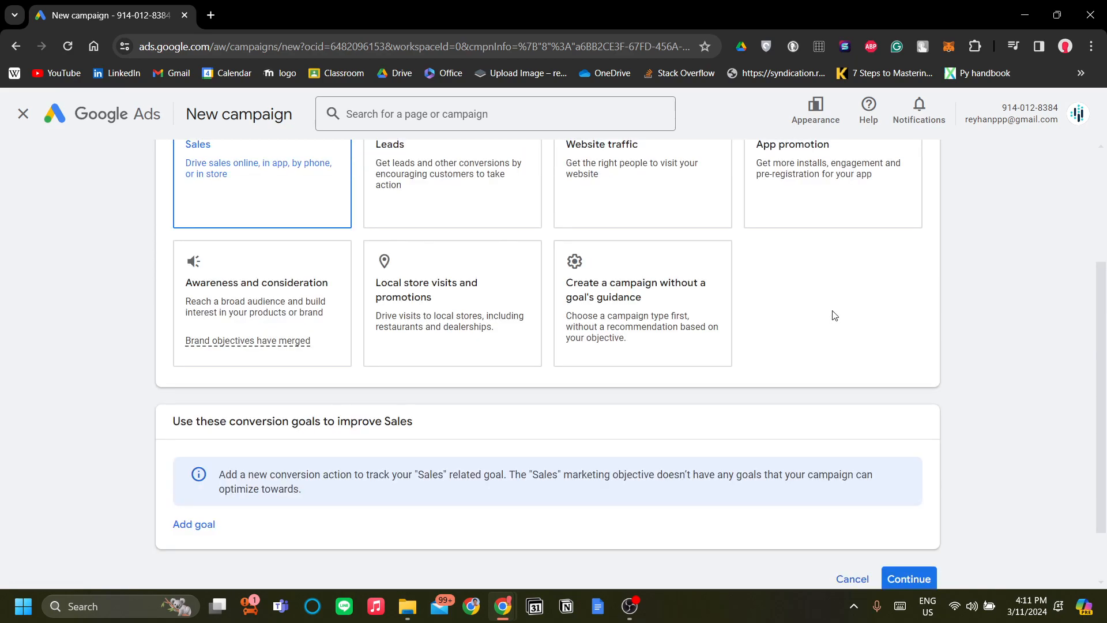
scroll(827, 323, down, 3)
scroll(842, 394, down, 1)
scroll(842, 396, up, 2)
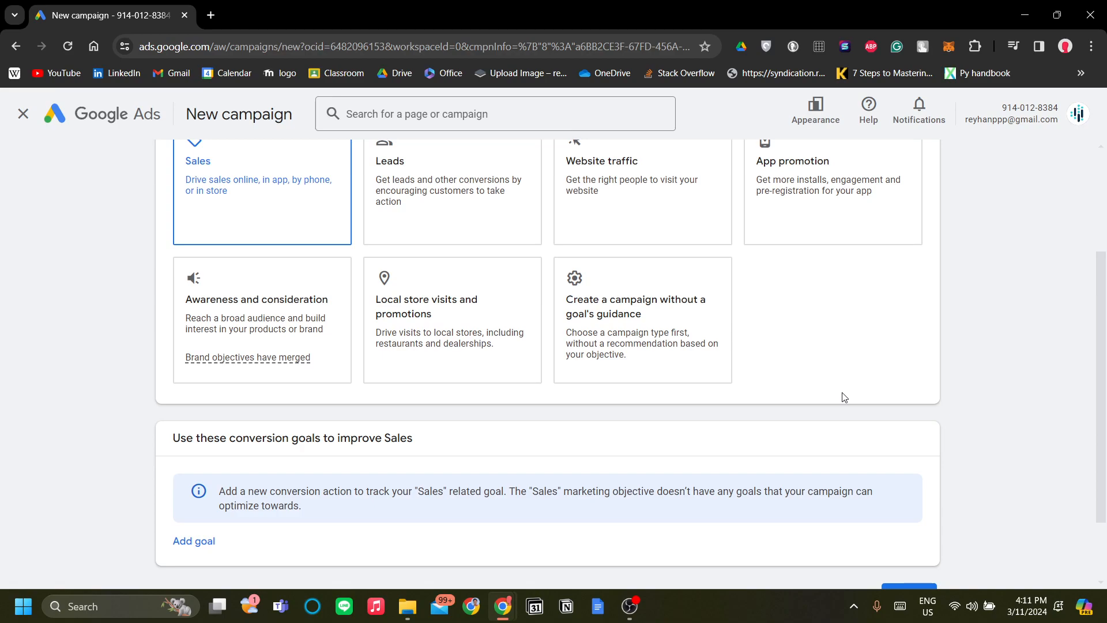
scroll(843, 397, up, 1)
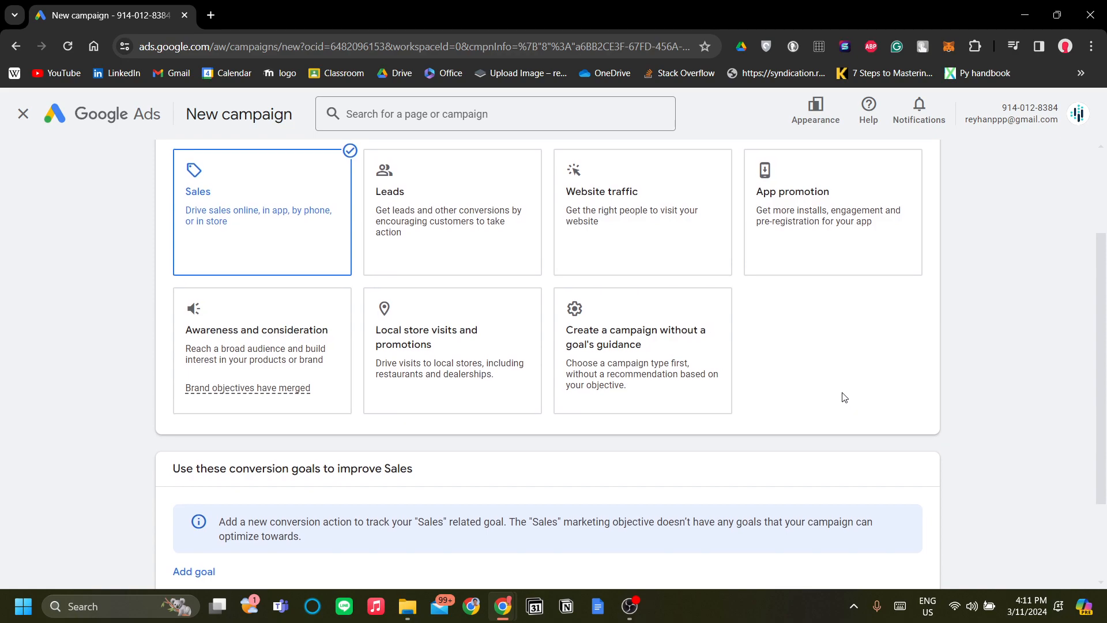
scroll(843, 397, up, 1)
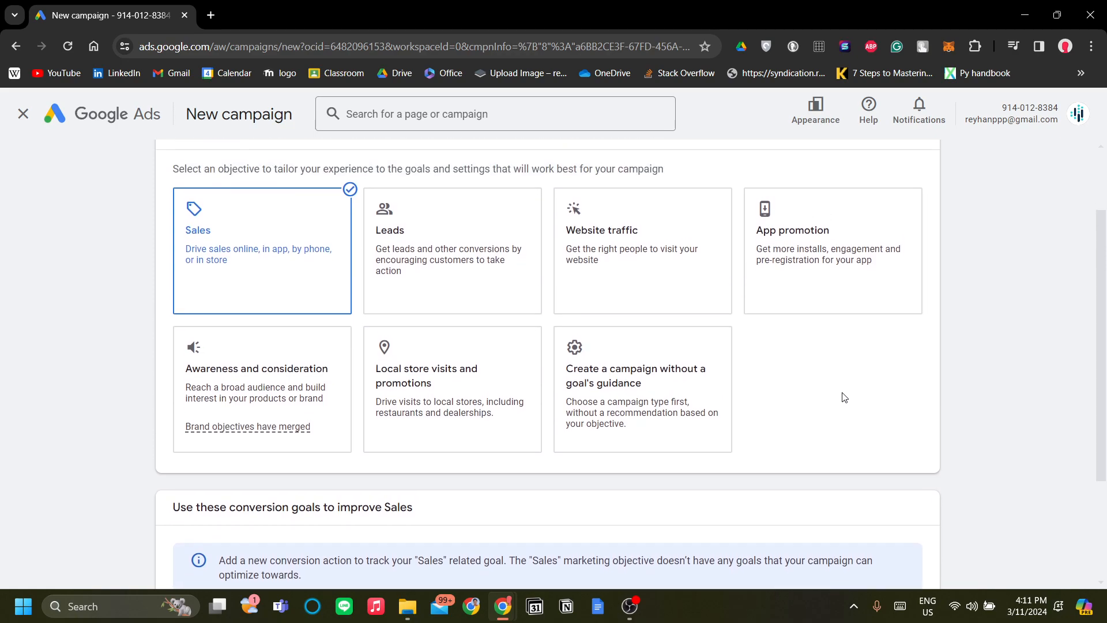
scroll(844, 397, up, 1)
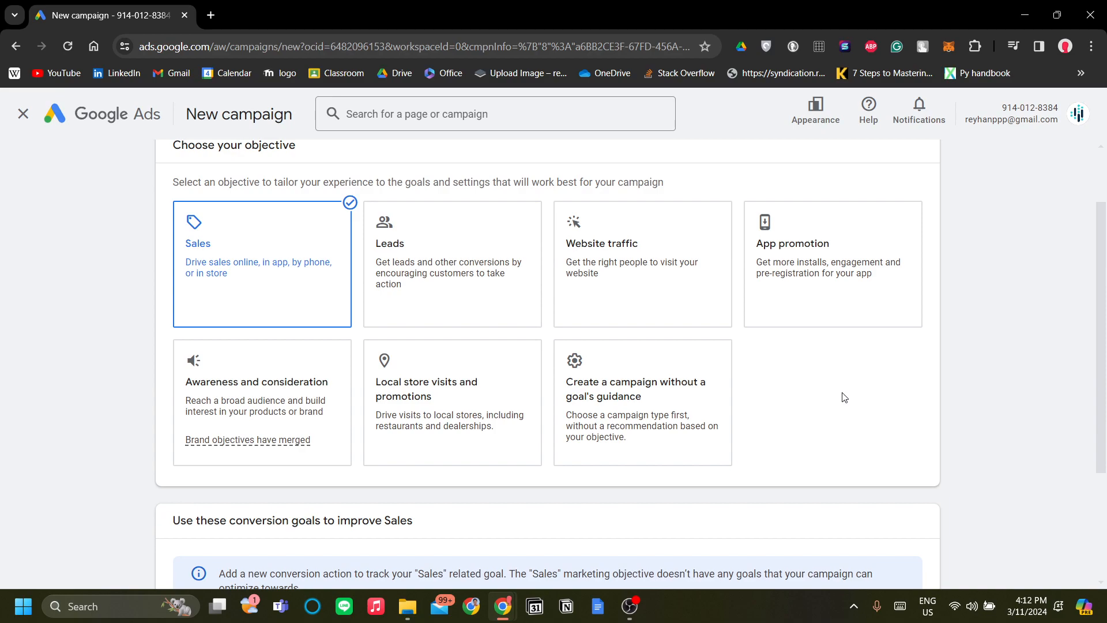
scroll(843, 397, up, 1)
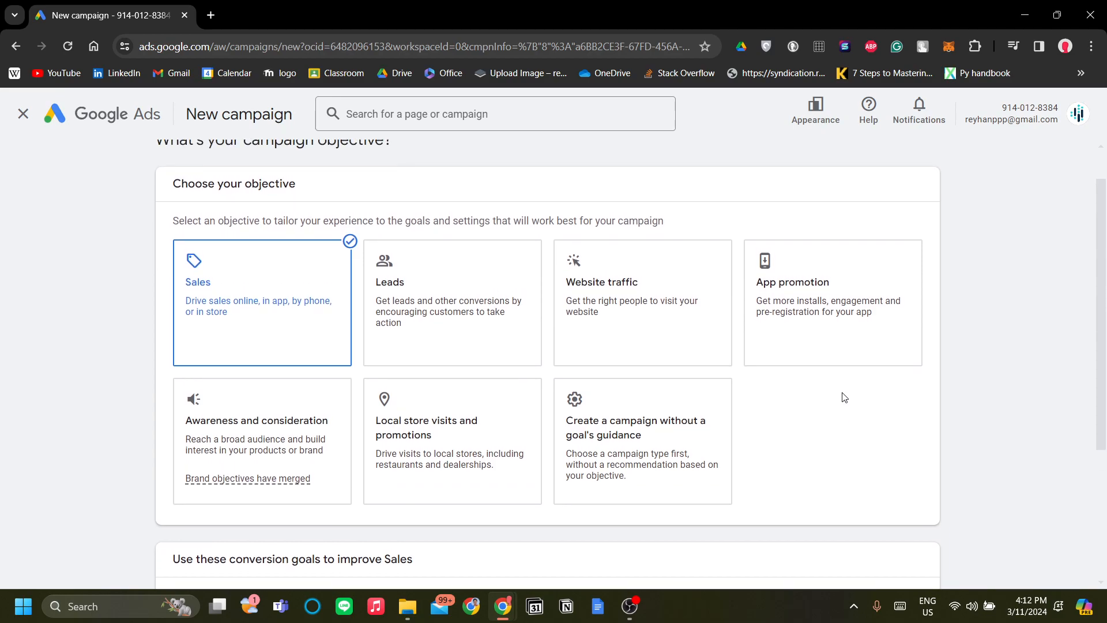
scroll(844, 397, down, 1)
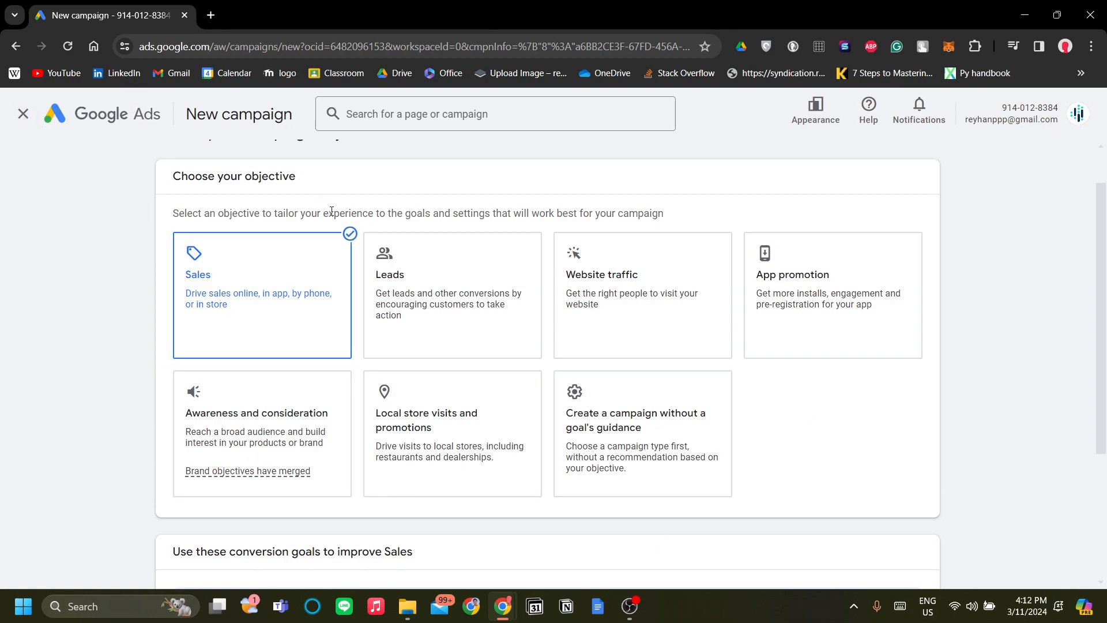
Add Purchases as the conversion goal for the Sales objective and continue to the campaign types
click(314, 284)
scroll(323, 260, down, 1)
click(326, 285)
scroll(346, 317, up, 1)
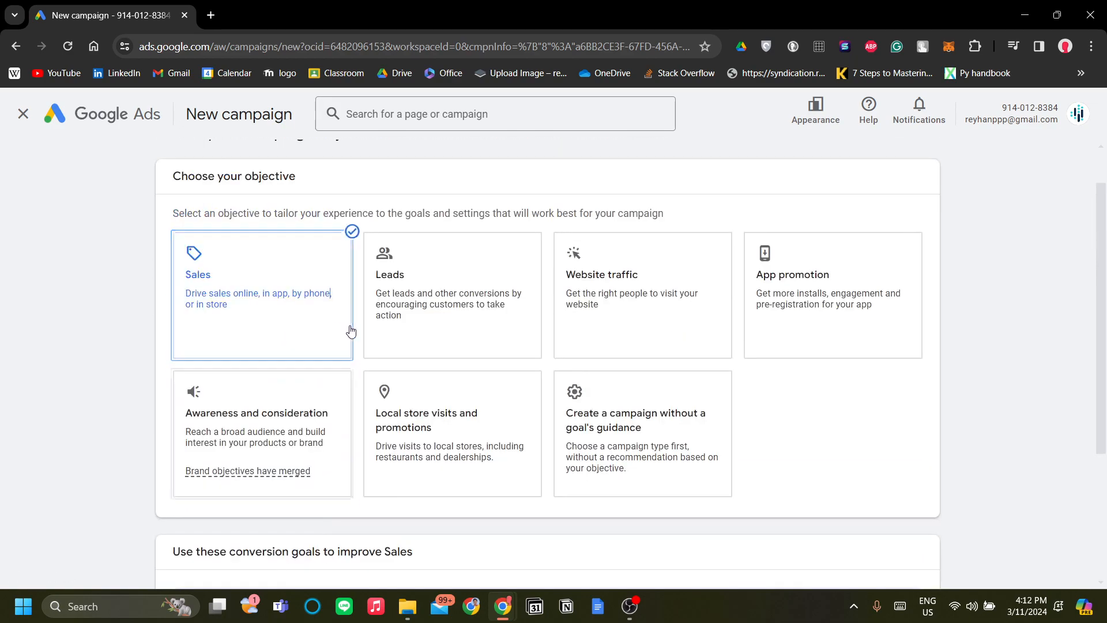
scroll(346, 331, down, 3)
click(193, 451)
click(248, 493)
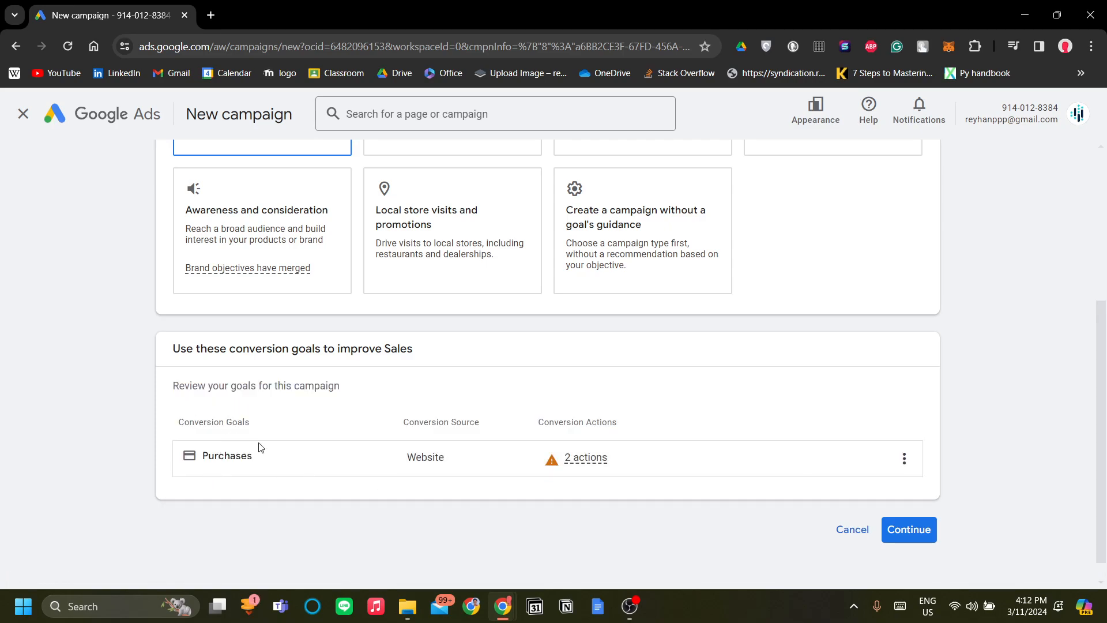
mouse_move(406, 459)
click(908, 531)
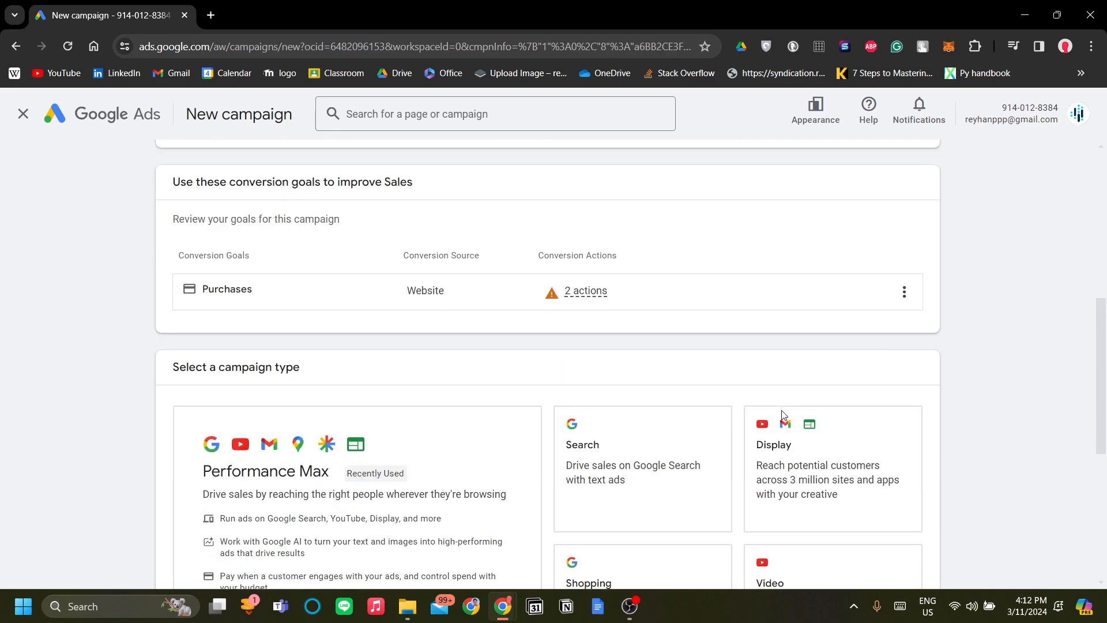
Choose Shopping as the campaign type for the Sales campaign
scroll(772, 403, down, 1)
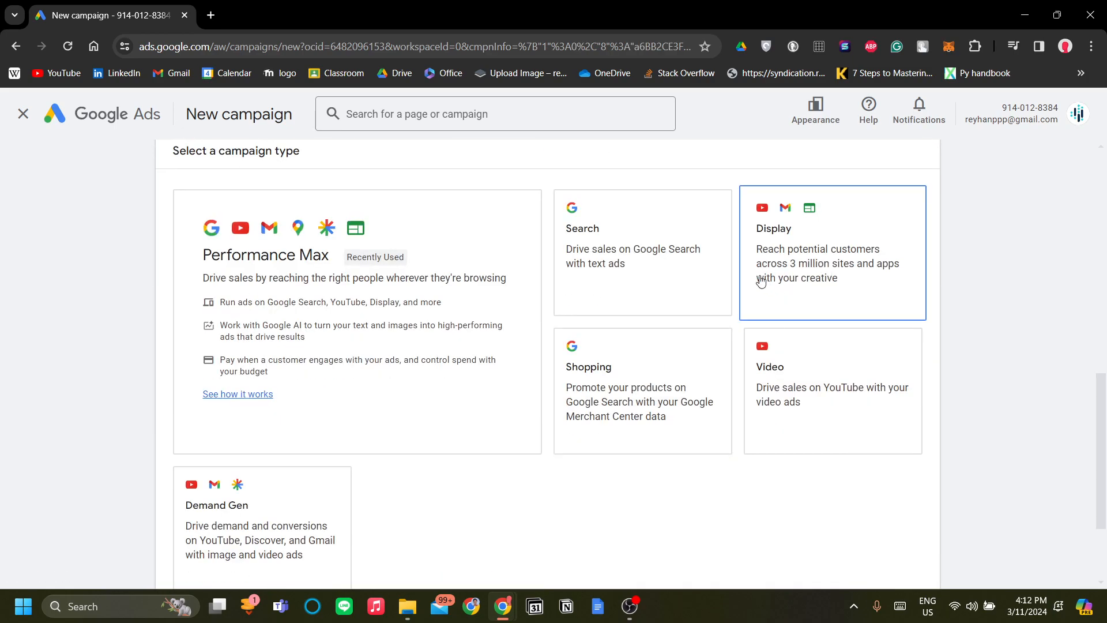
click(494, 302)
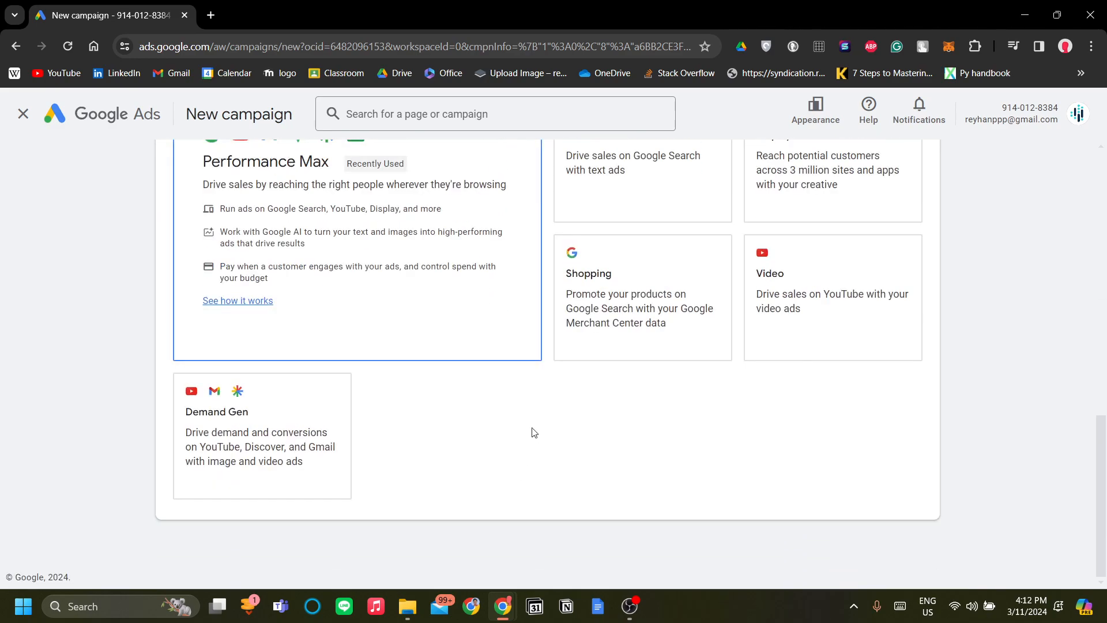
scroll(529, 430, up, 1)
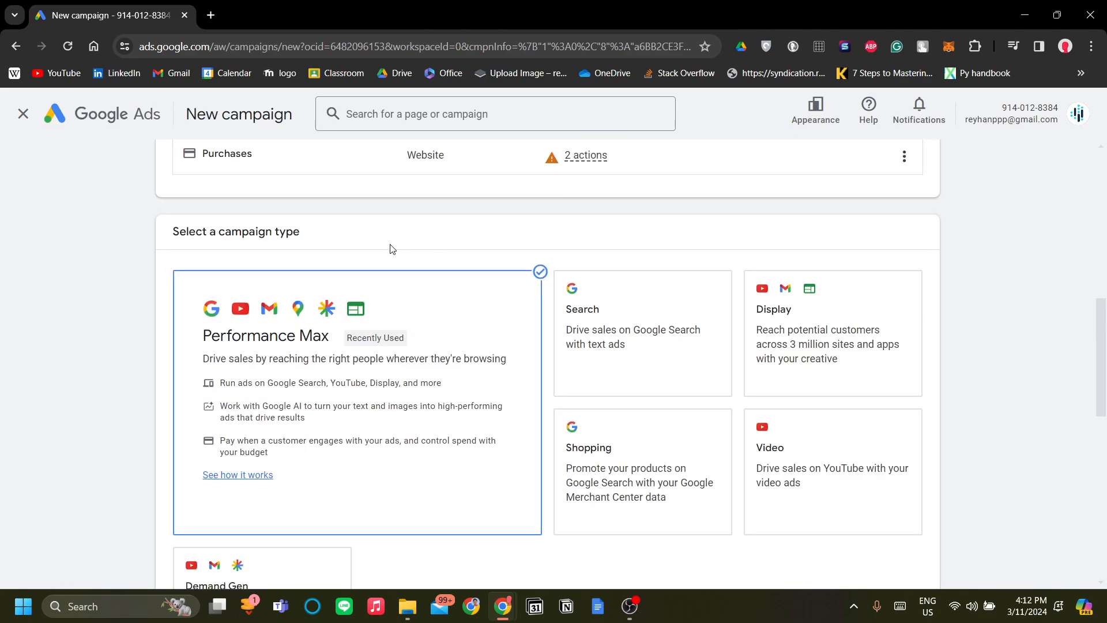
scroll(526, 365, down, 1)
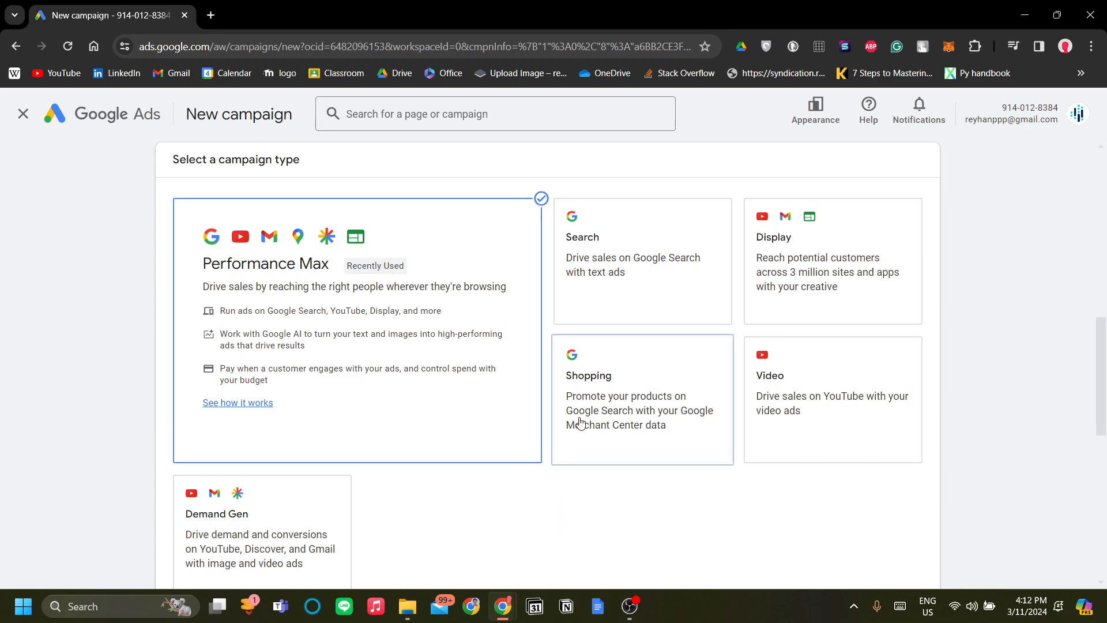
click(682, 427)
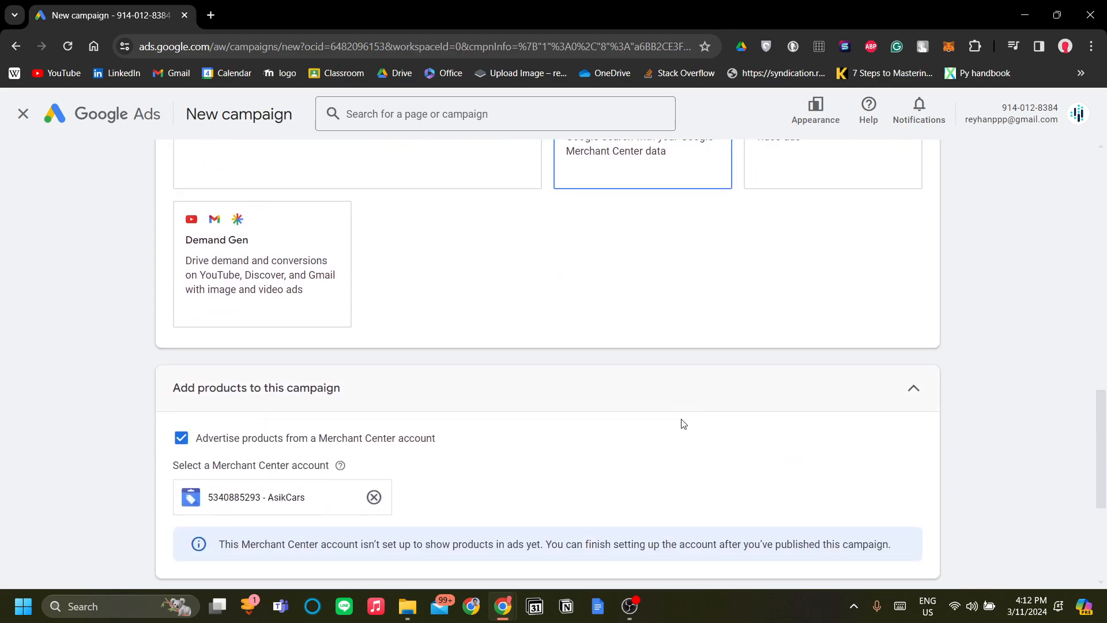
Review the linked Merchant Center account and the campaign subtype options for the Shopping campaign
scroll(680, 460, down, 3)
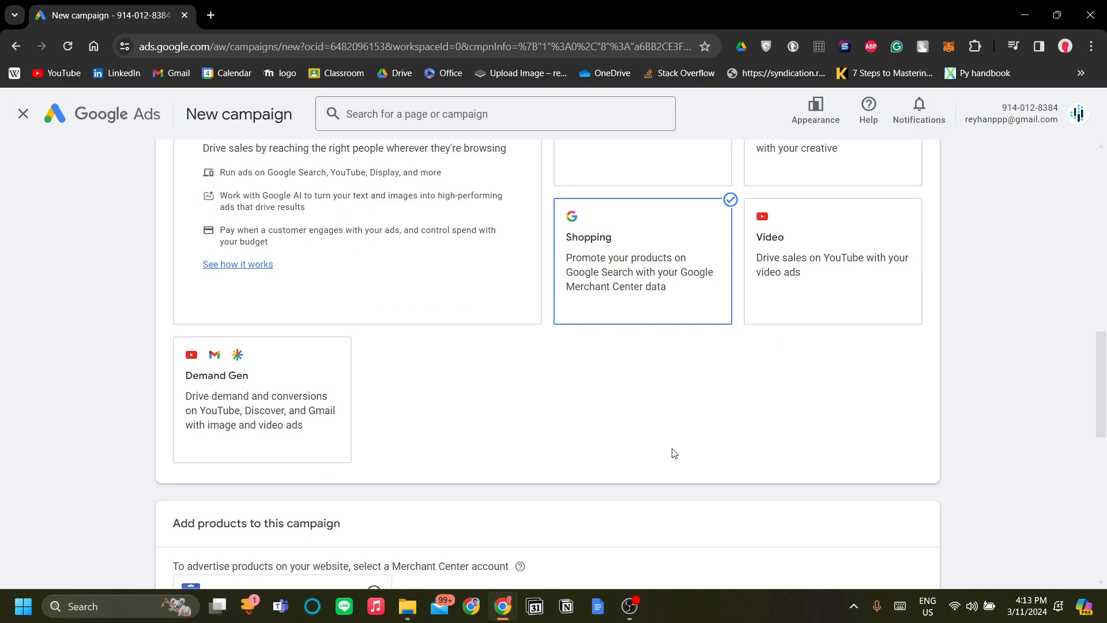
scroll(663, 449, down, 3)
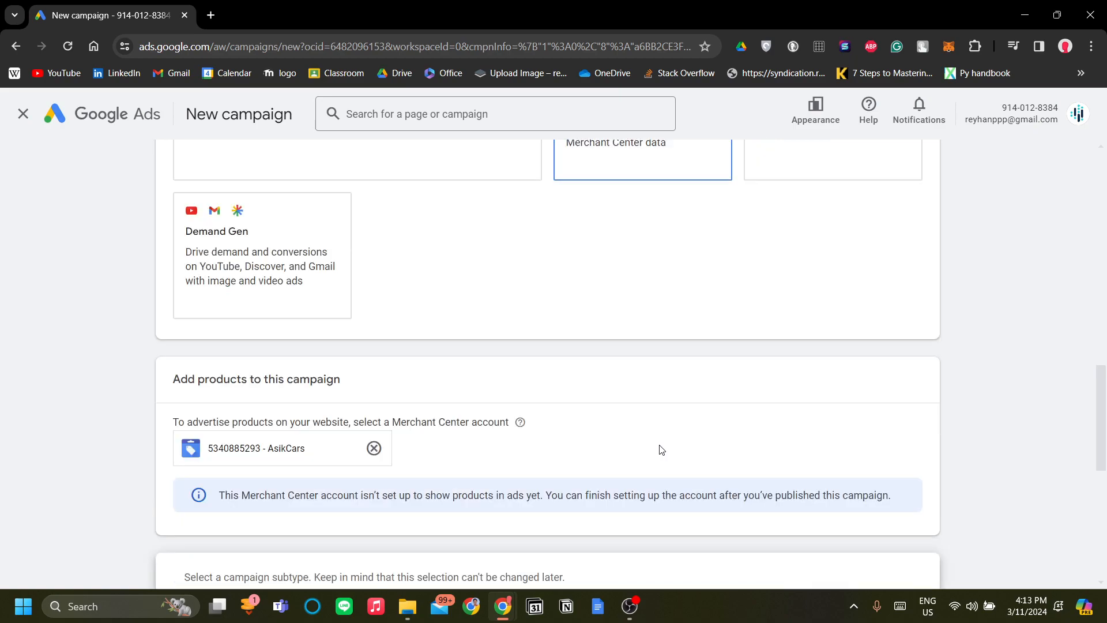
scroll(658, 435, up, 2)
scroll(654, 441, down, 1)
scroll(351, 433, down, 3)
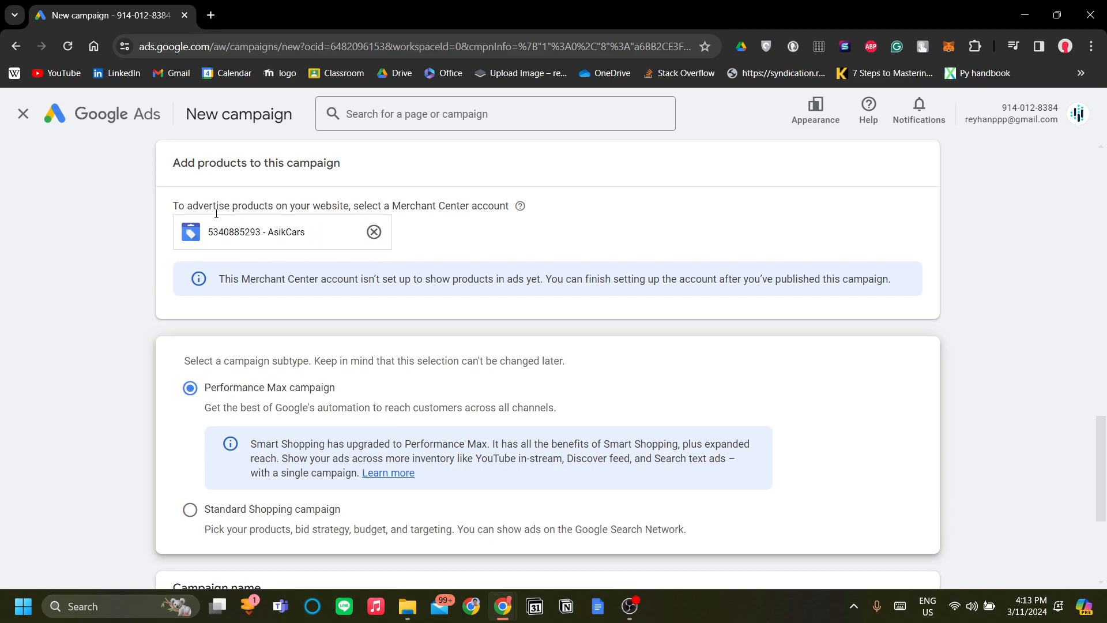
scroll(374, 285, down, 2)
scroll(404, 294, up, 1)
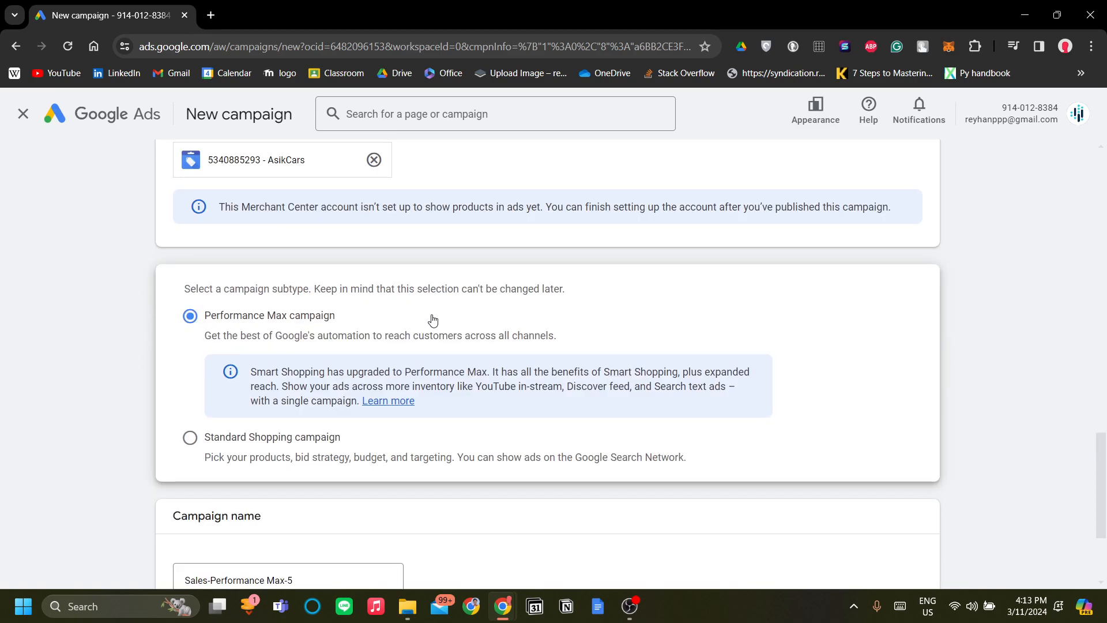
scroll(455, 323, down, 1)
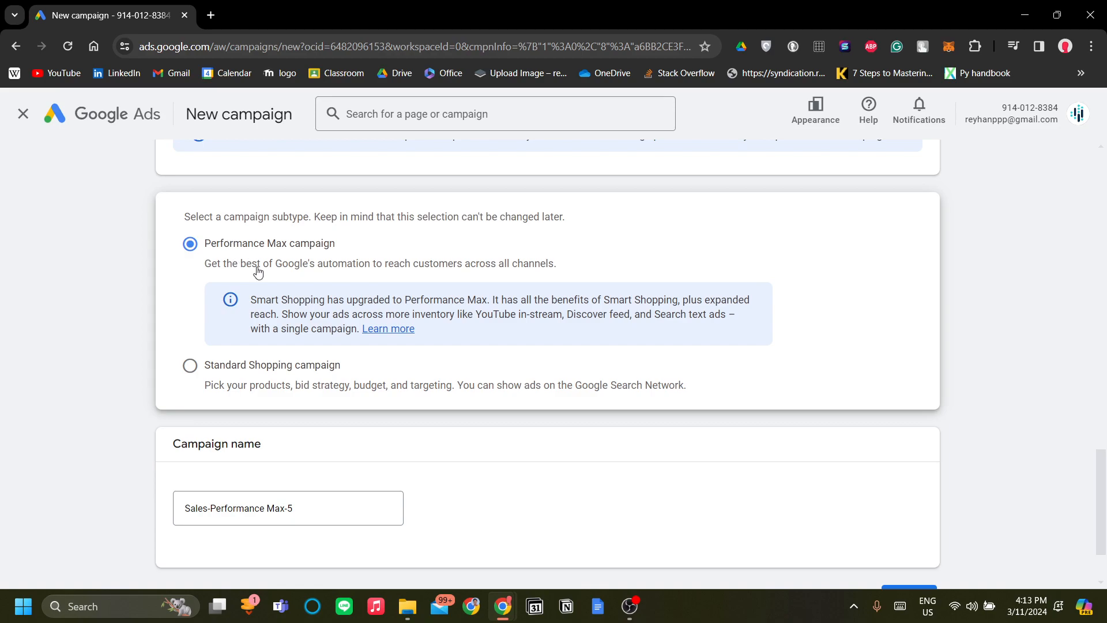
Choose the Standard Shopping campaign subtype and continue to the campaign settings
click(316, 369)
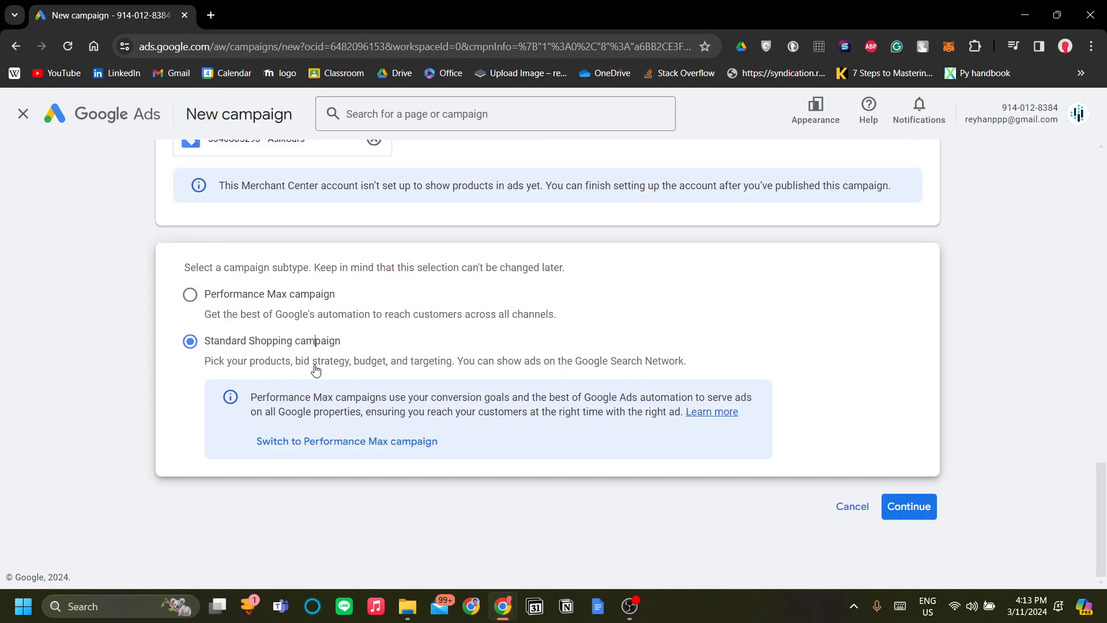
click(291, 316)
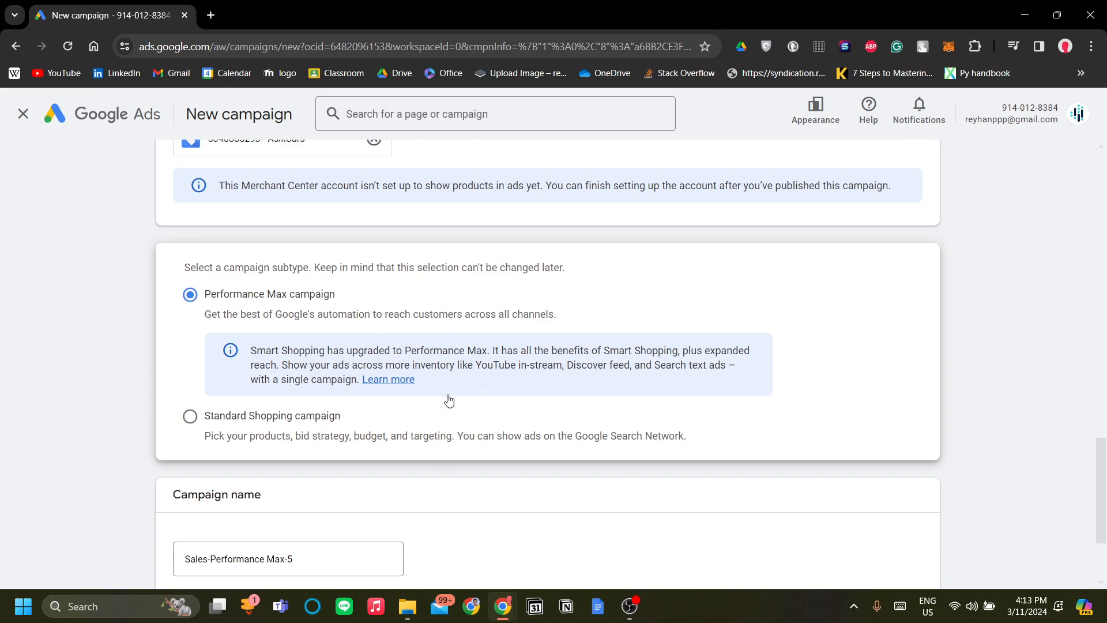
click(375, 426)
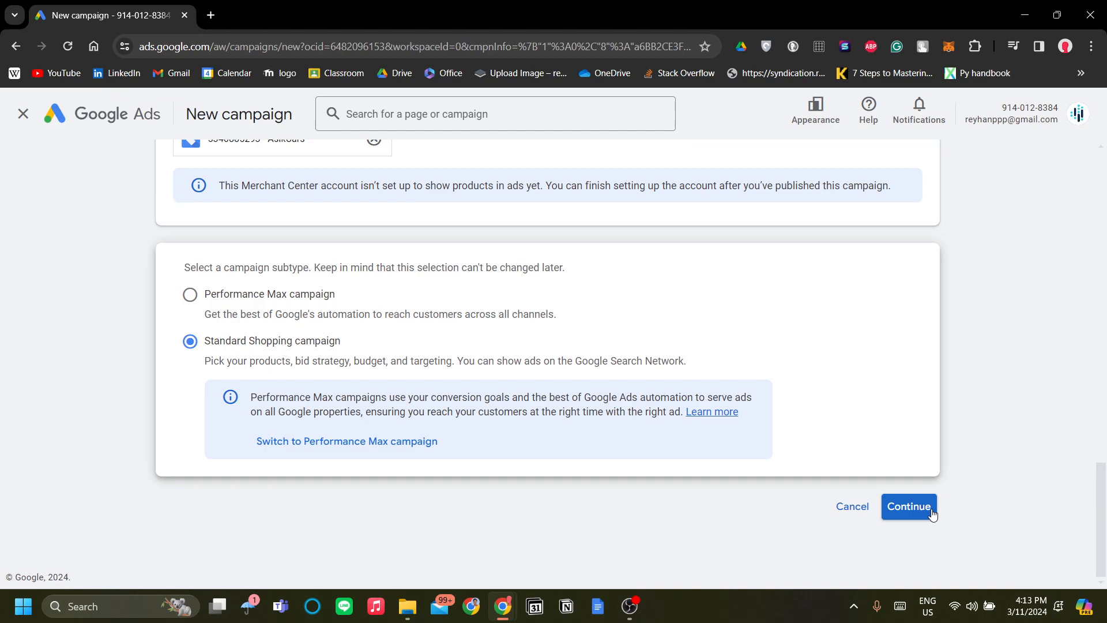
scroll(923, 490, up, 1)
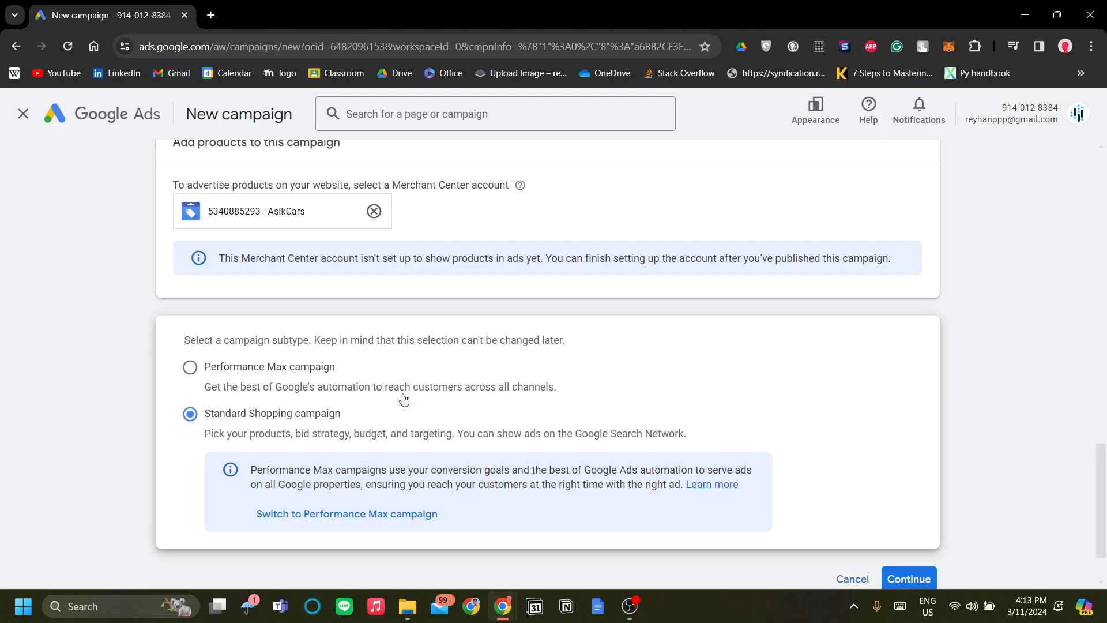
scroll(403, 399, down, 2)
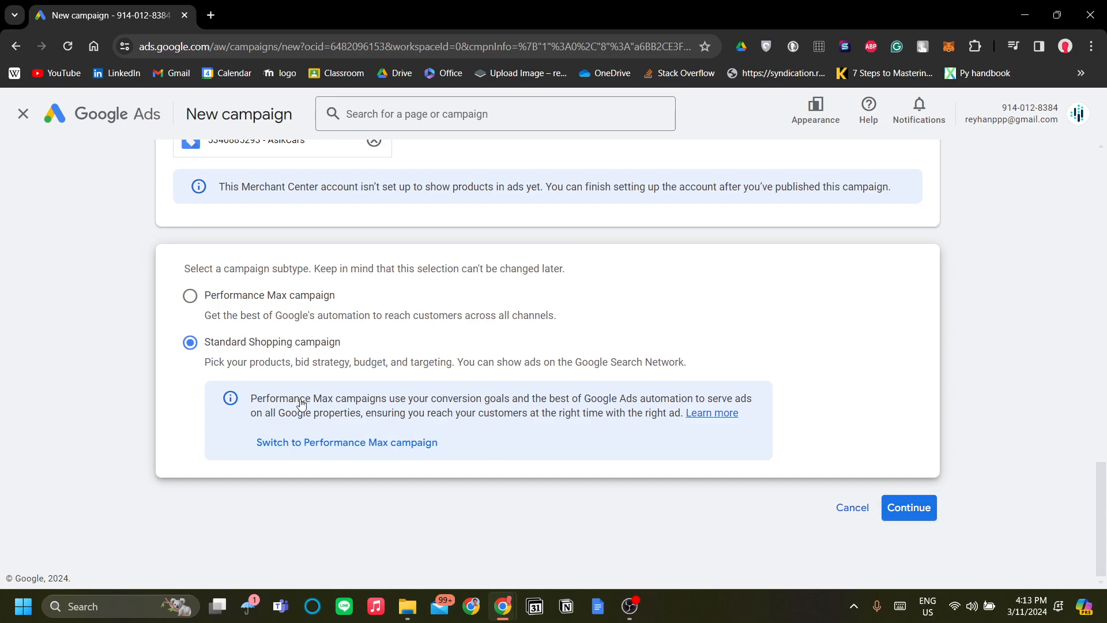
click(901, 514)
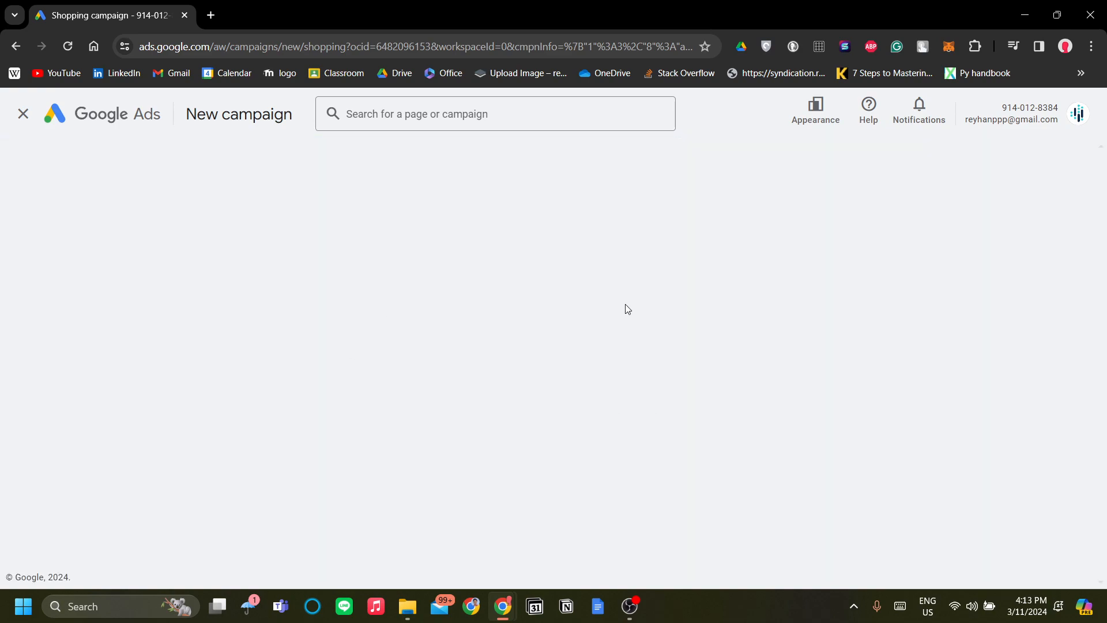
Name the campaign "Sales [remarket]"
scroll(499, 320, up, 1)
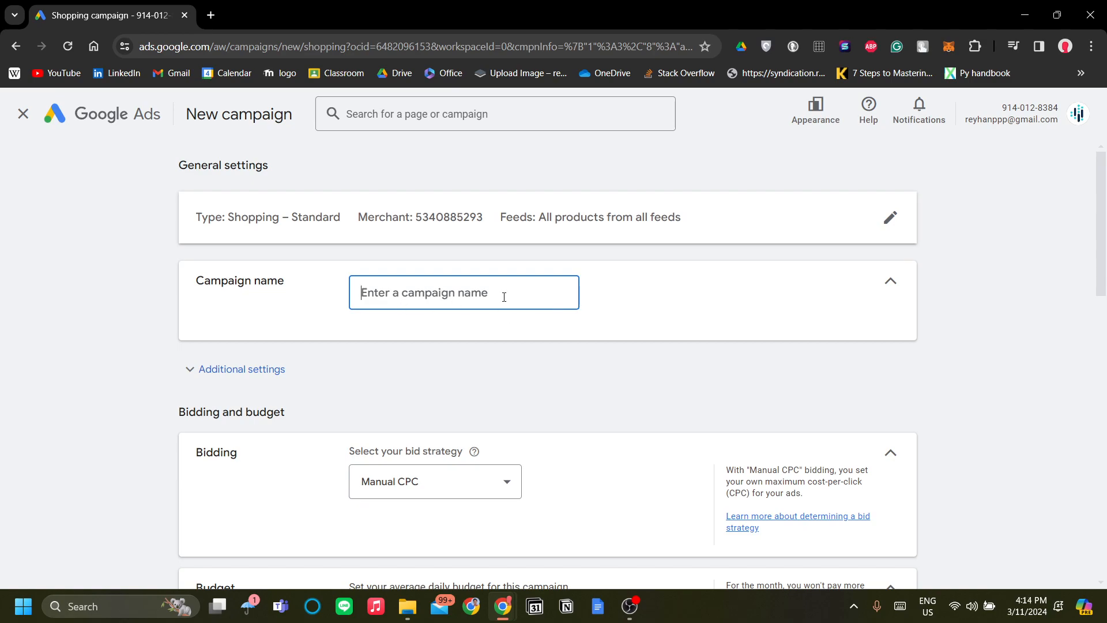
text(Sal)
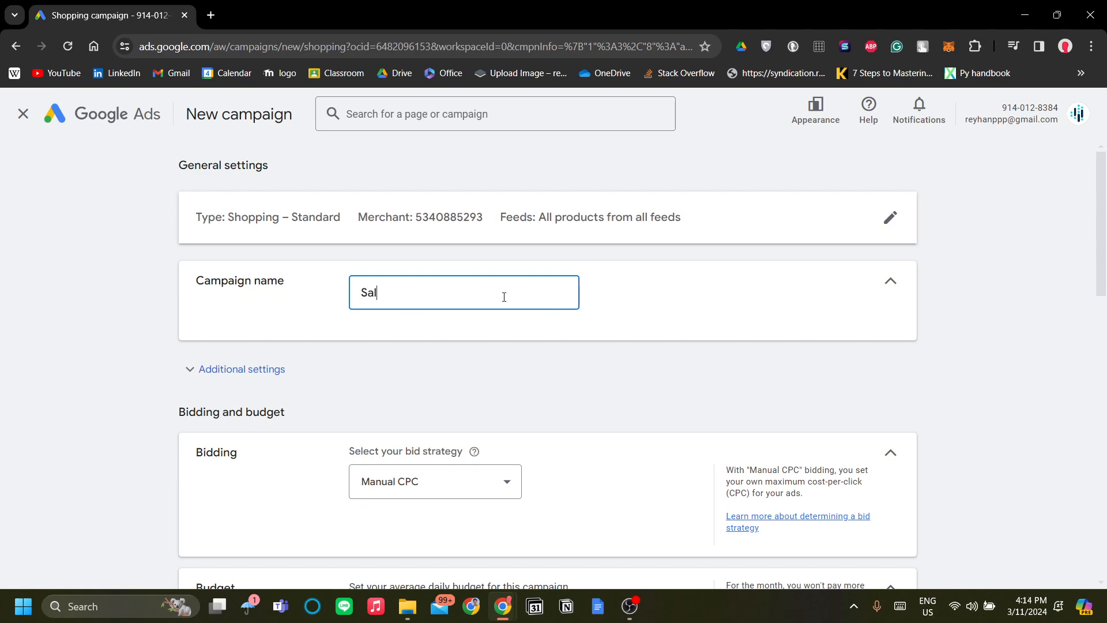
text(es [)
text(remarket)
text([)
text(])
Expand the additional general settings of the campaign and look over the bidding and budget sections
scroll(565, 340, down, 3)
scroll(565, 340, up, 1)
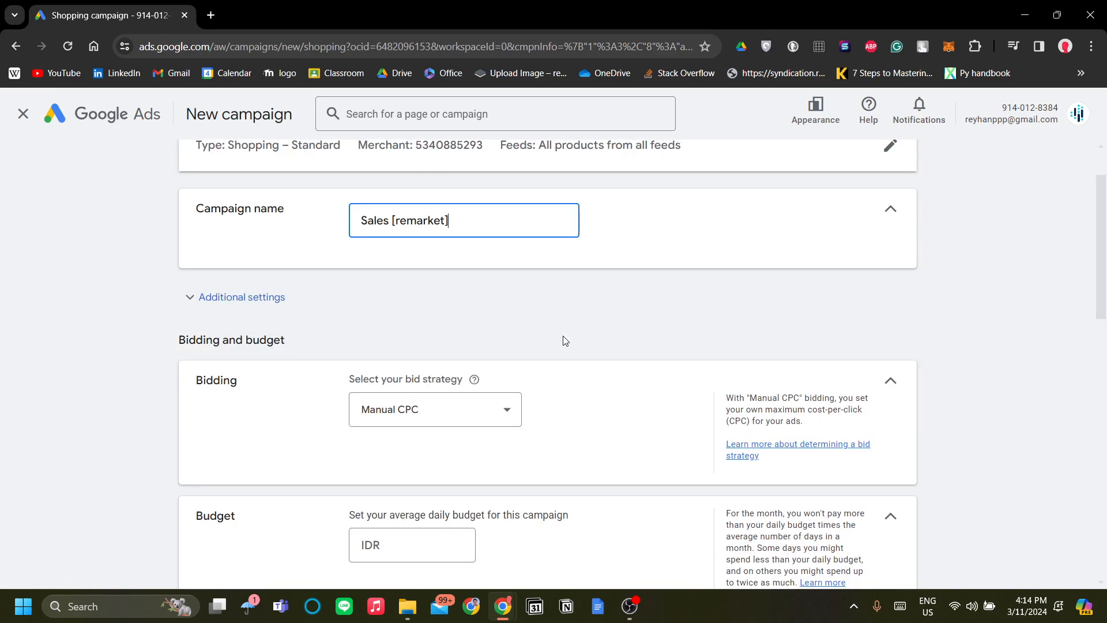
scroll(456, 337, down, 1)
click(235, 225)
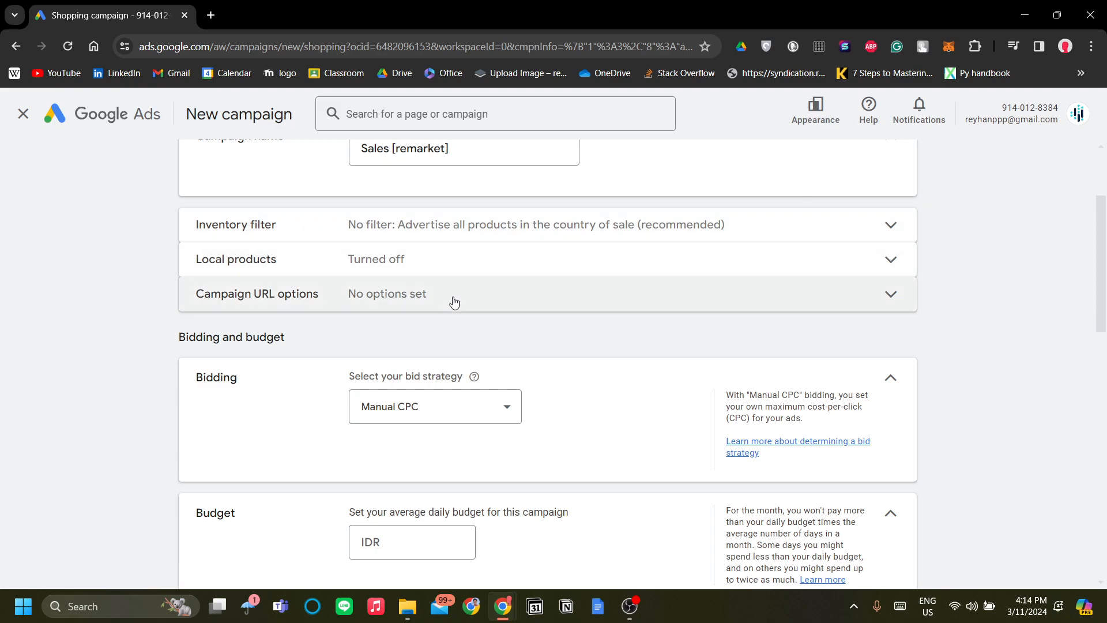
scroll(583, 309, down, 2)
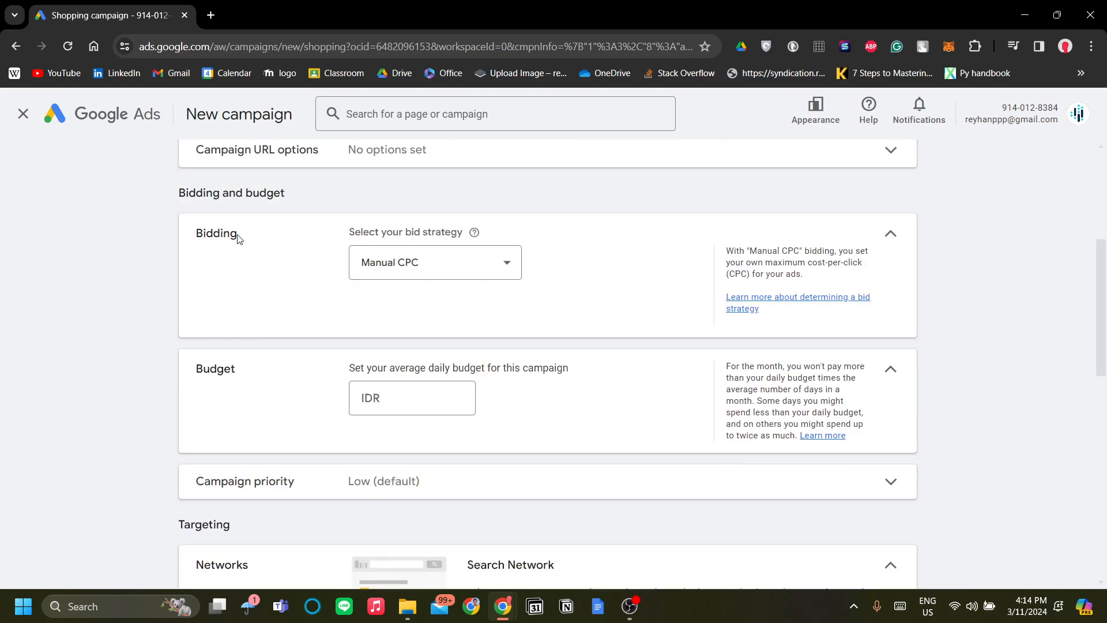
Check the available bid strategies, keep Manual CPC, and set the campaign's average daily budget to IDR 500,000
click(418, 262)
click(627, 302)
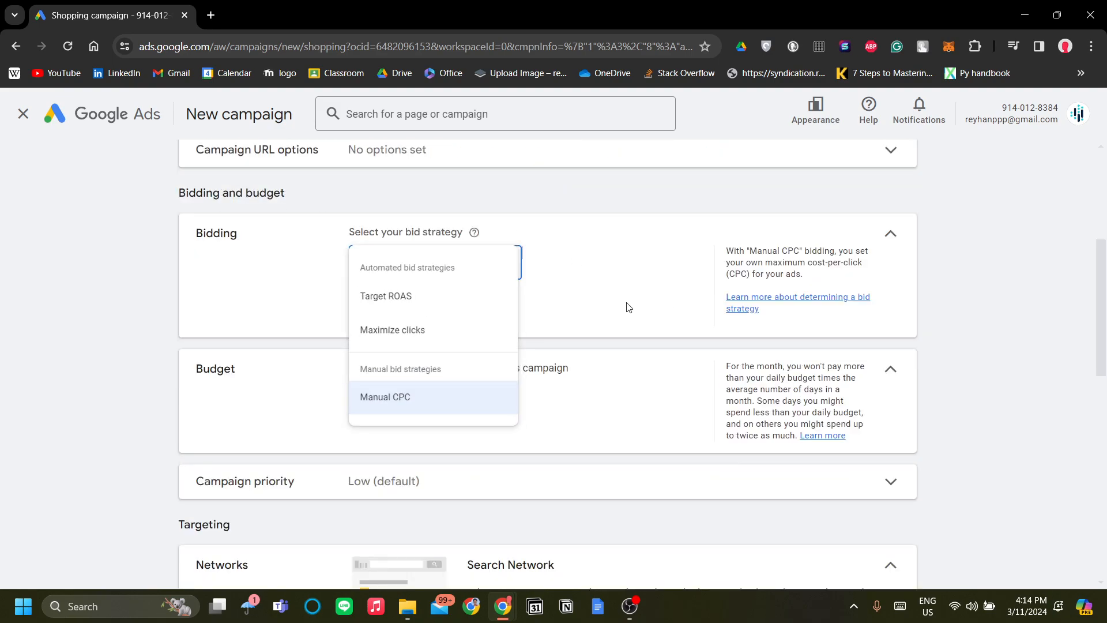
click(444, 409)
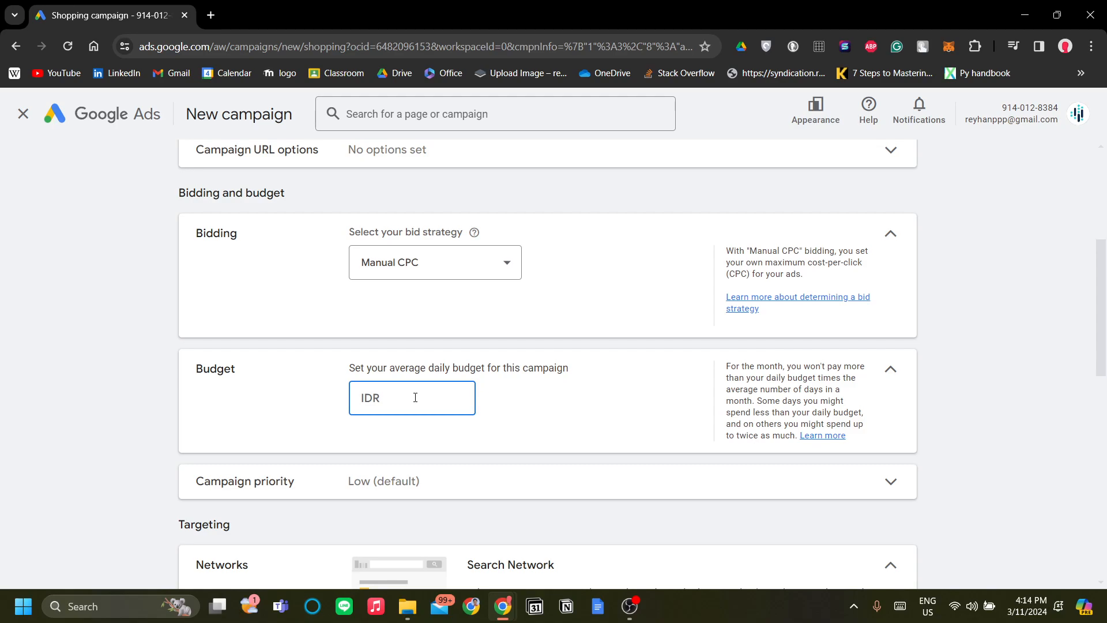
text(500000)
Review the campaign priority options and their usage notes, keeping Low (default)
scroll(739, 522, down, 2)
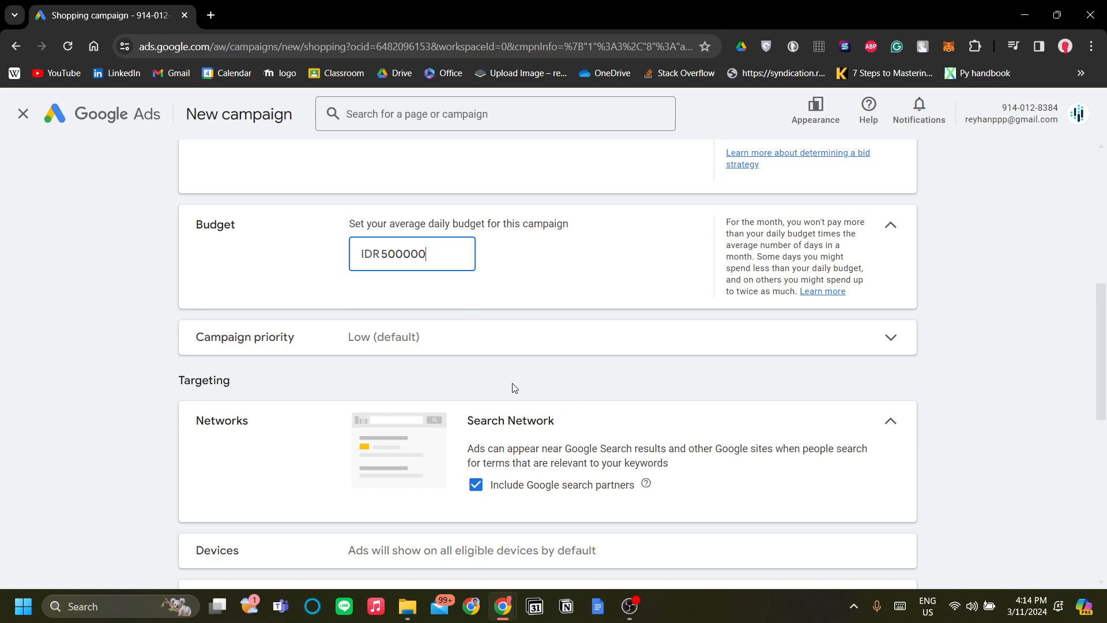
scroll(503, 382, down, 2)
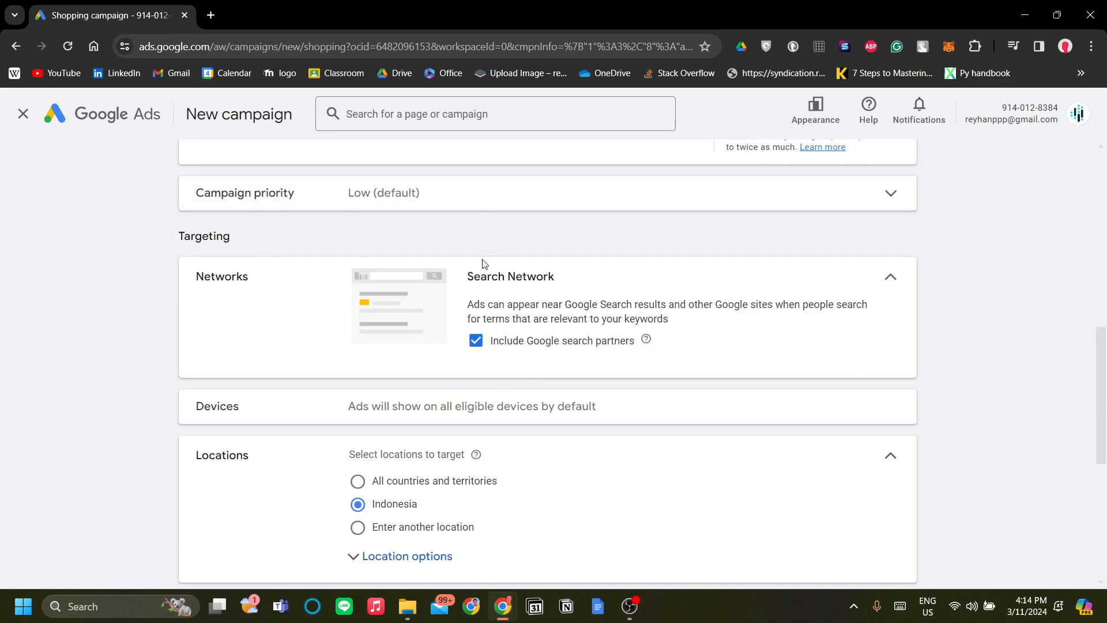
click(491, 199)
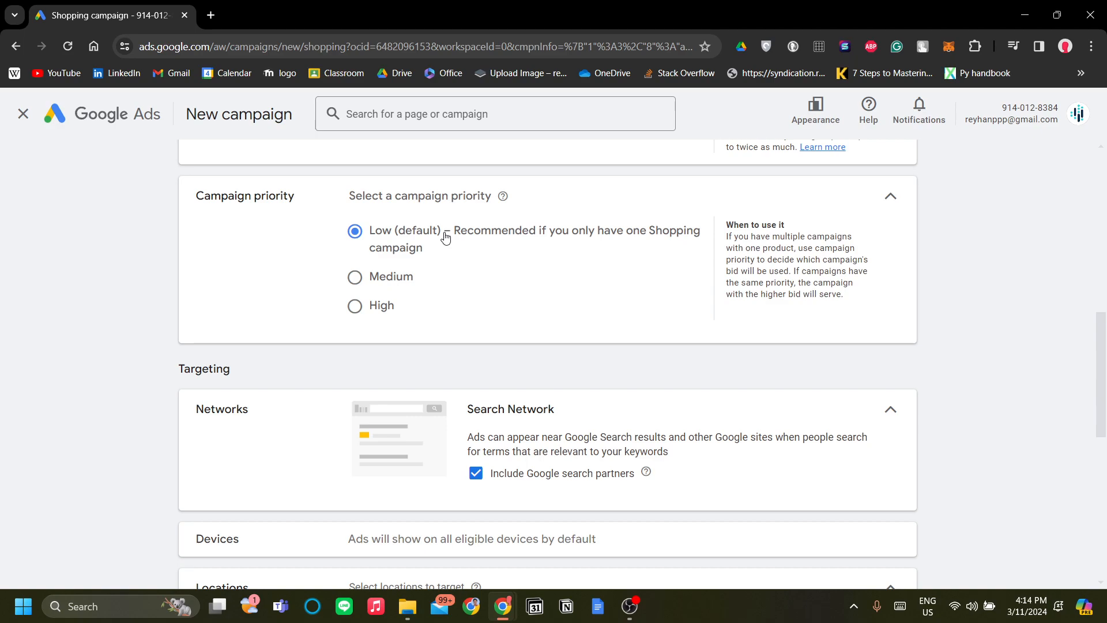
click(890, 196)
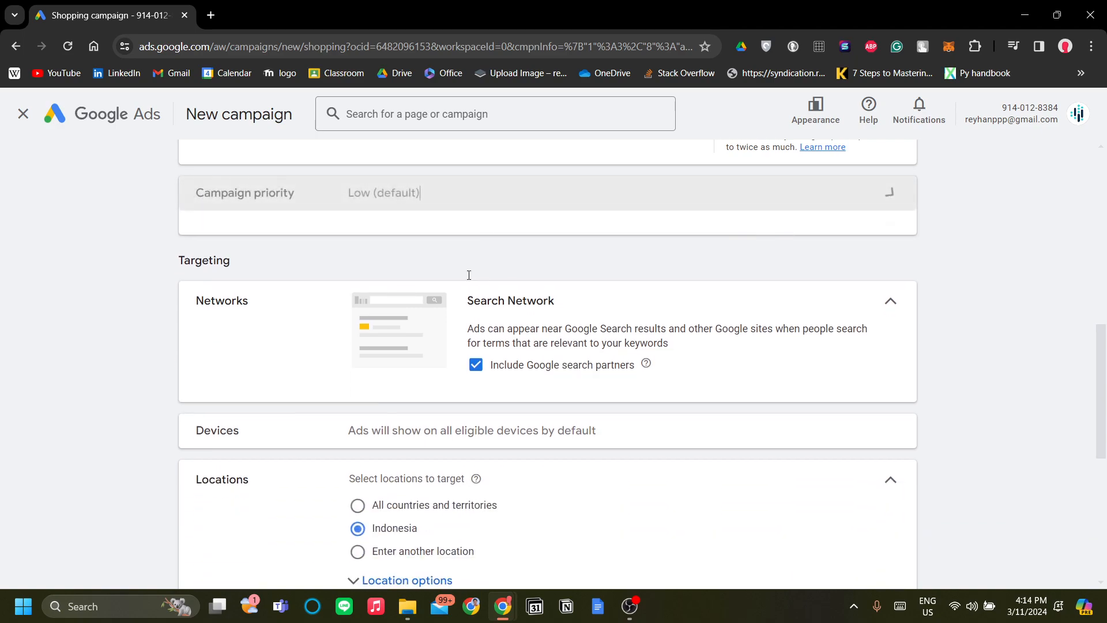
click(410, 199)
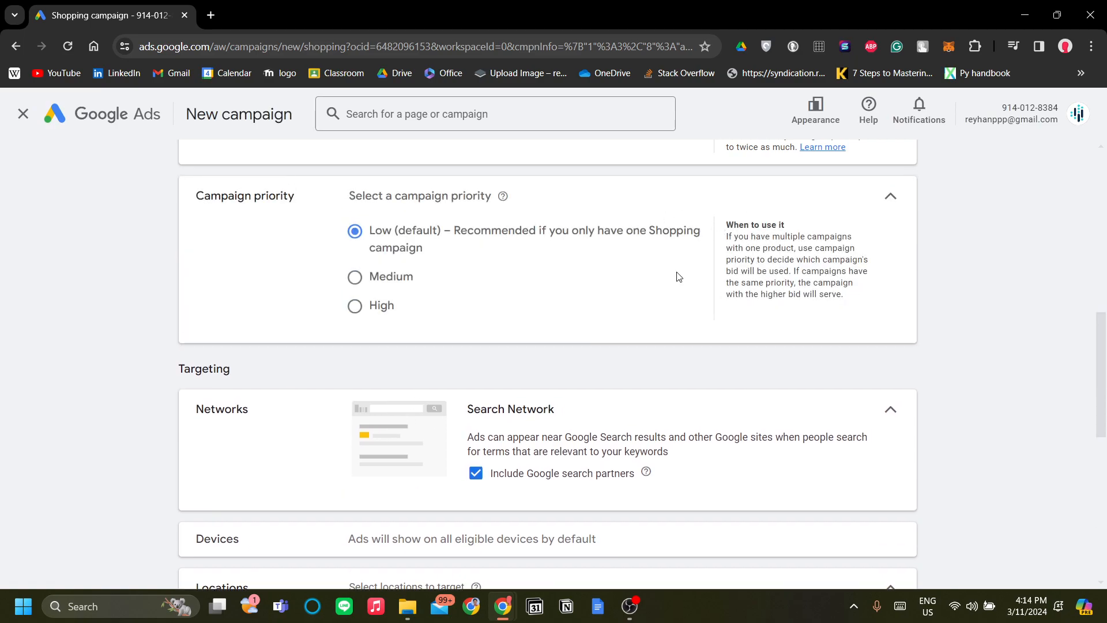
click(890, 197)
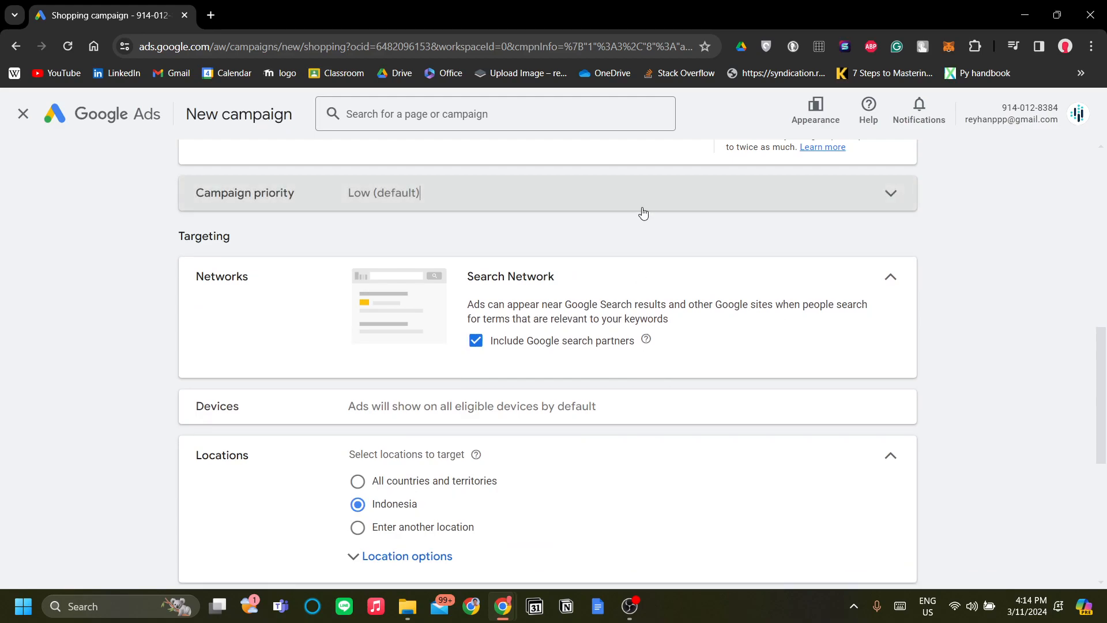
click(641, 212)
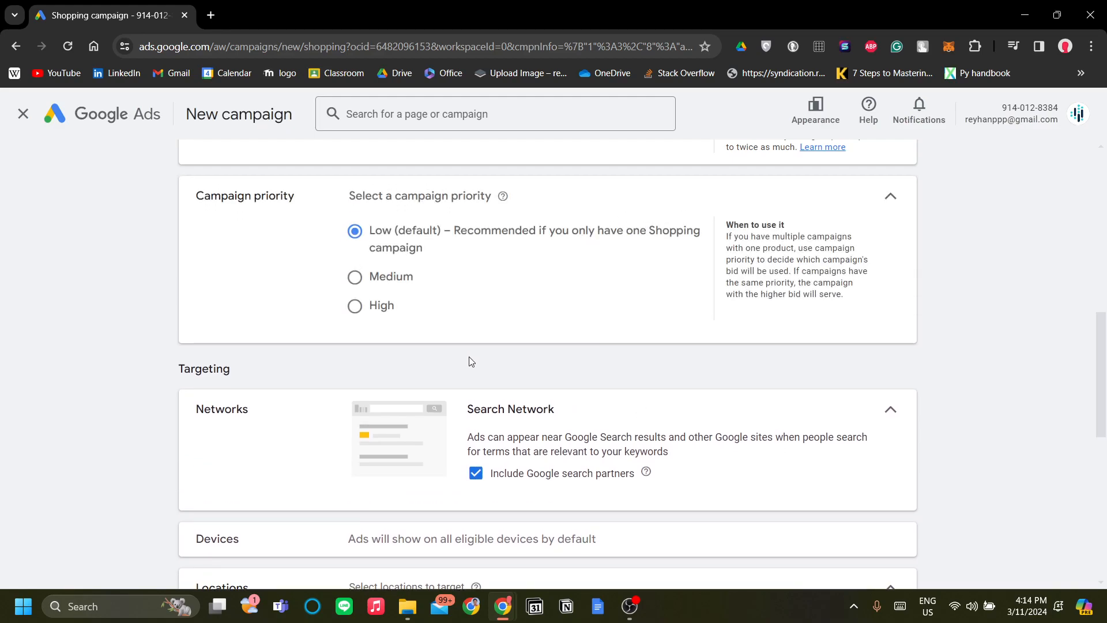
scroll(480, 363, up, 1)
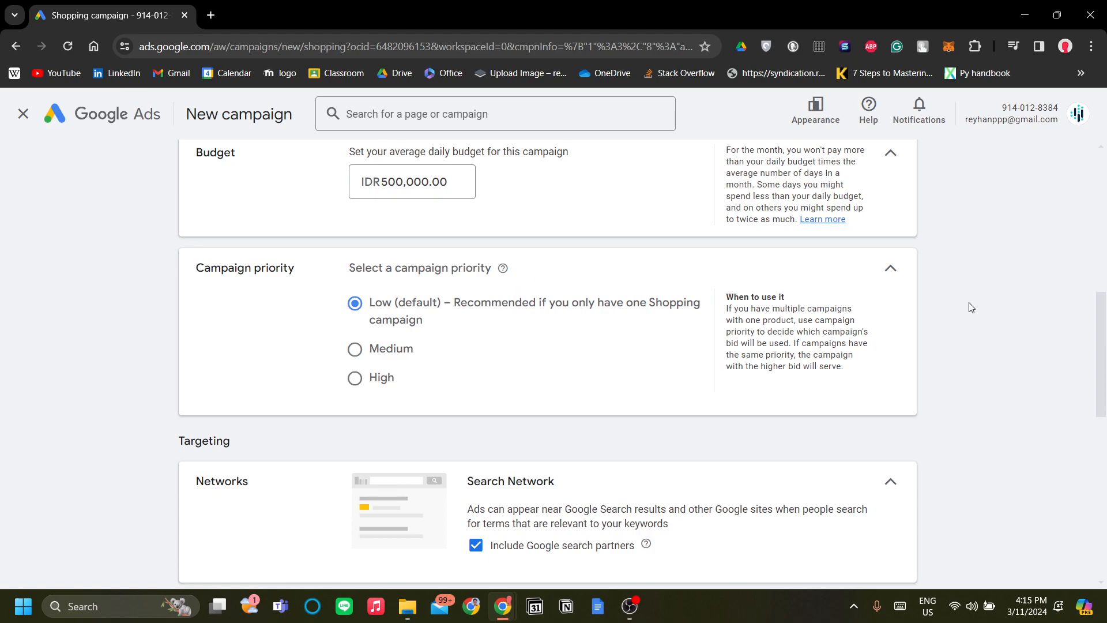
click(890, 278)
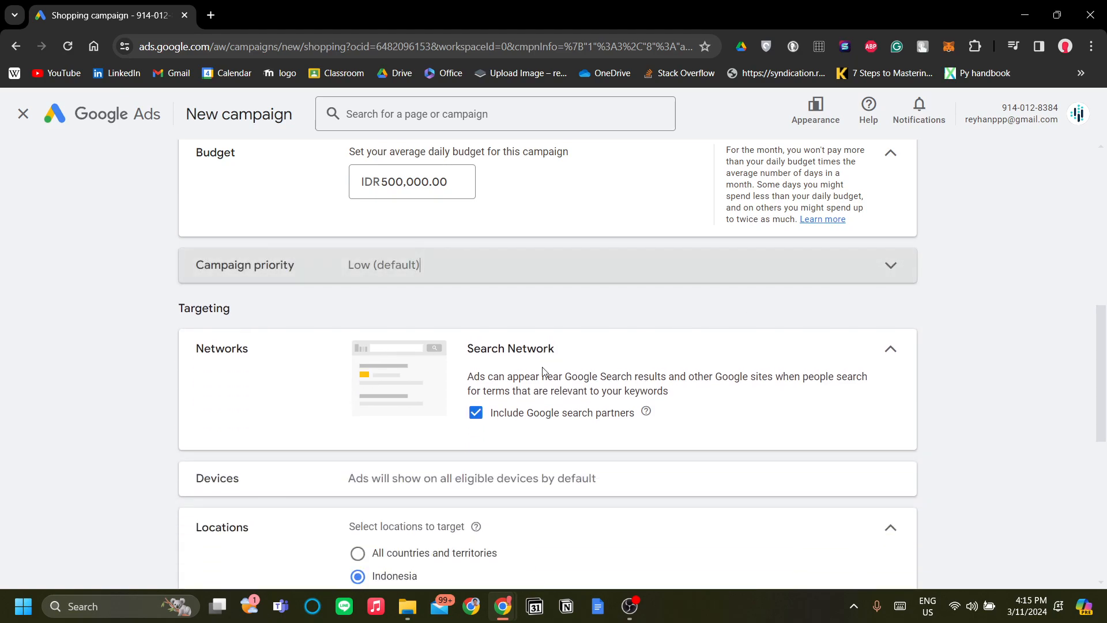
Exclude Google search partners from the campaign's Search Network targeting
scroll(565, 365, down, 1)
scroll(500, 375, down, 1)
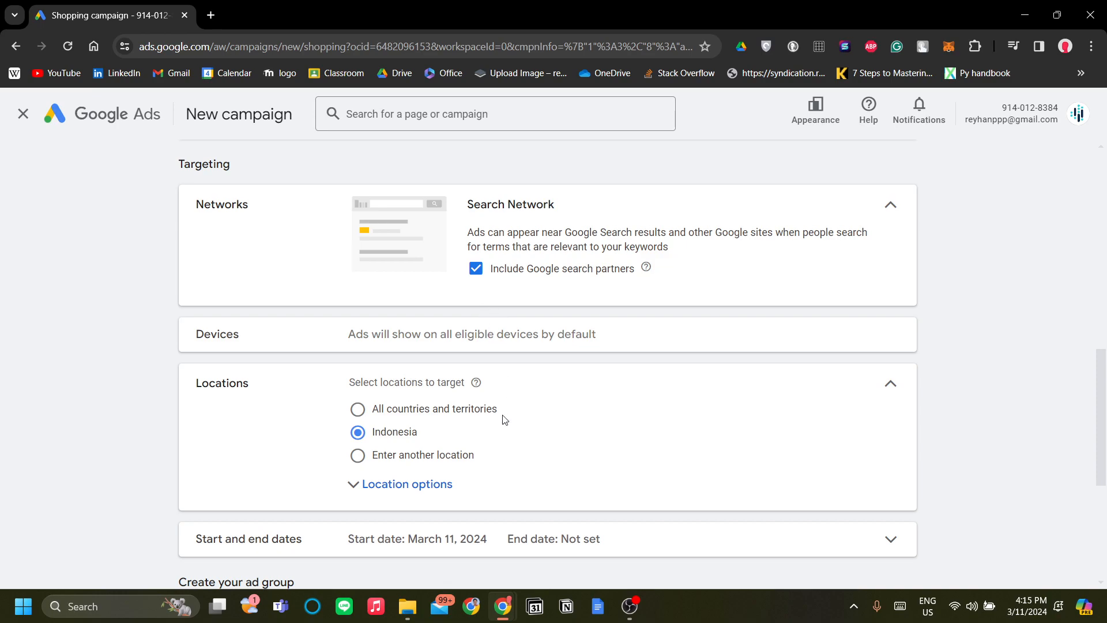
click(476, 269)
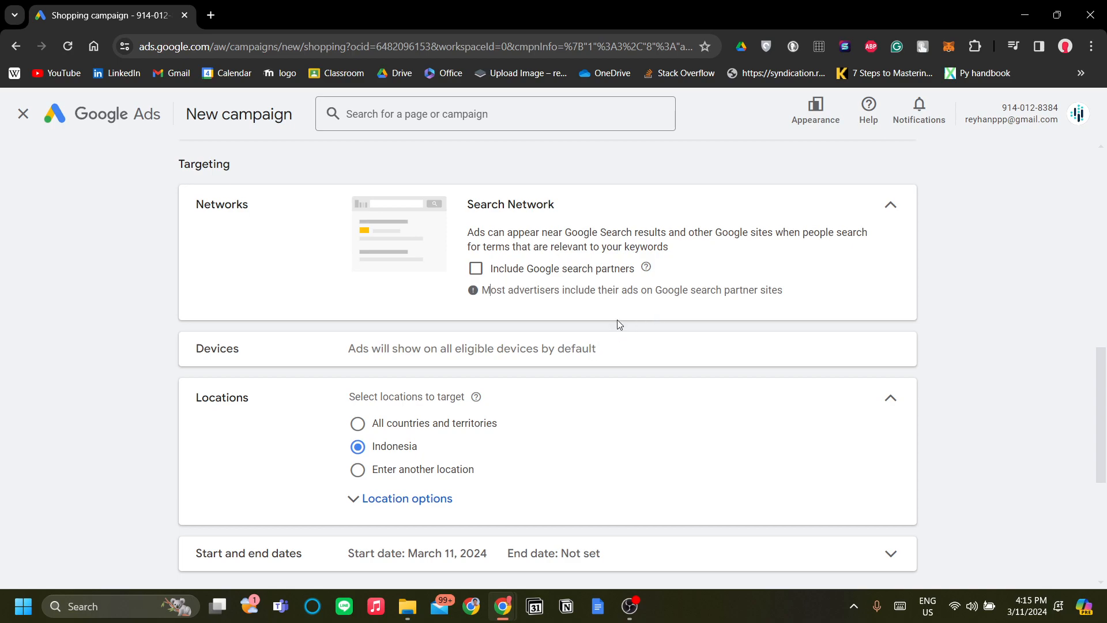
Examine the devices, locations, start and end dates, ad group and bid sections of the campaign settings
scroll(617, 320, down, 1)
scroll(617, 320, up, 1)
scroll(630, 352, down, 1)
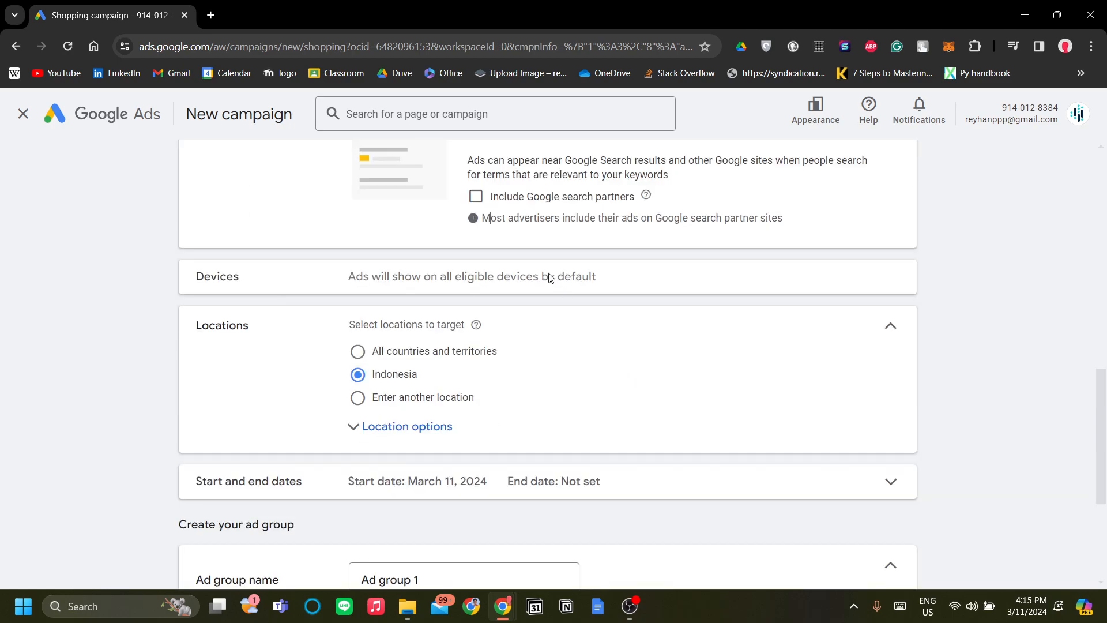
scroll(565, 316, down, 2)
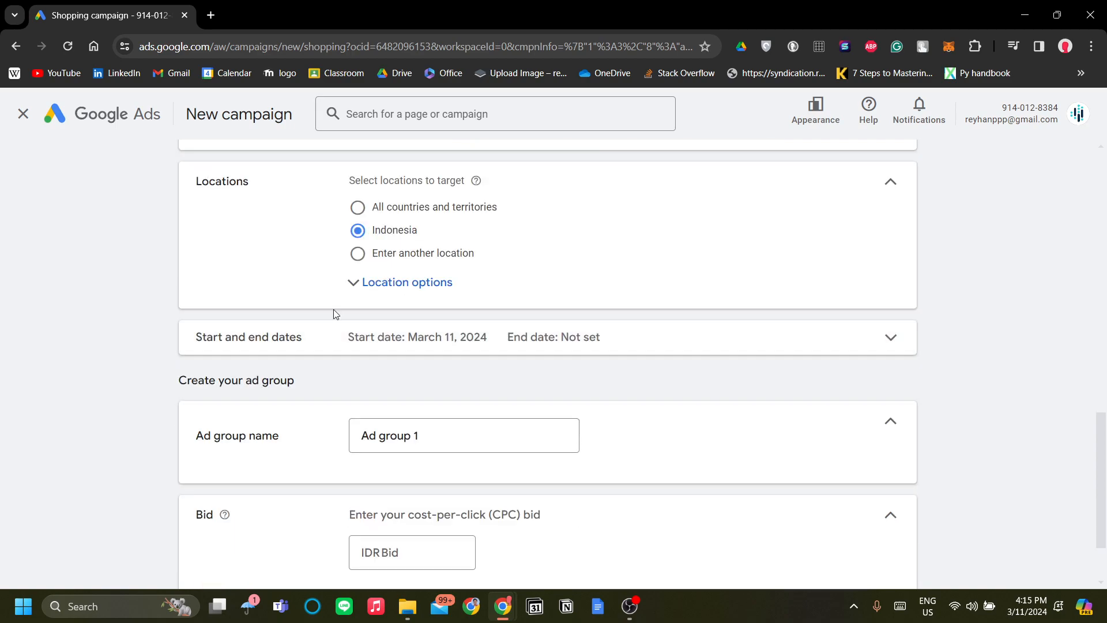
scroll(576, 328, down, 1)
scroll(403, 288, up, 1)
scroll(525, 283, down, 1)
scroll(354, 303, up, 1)
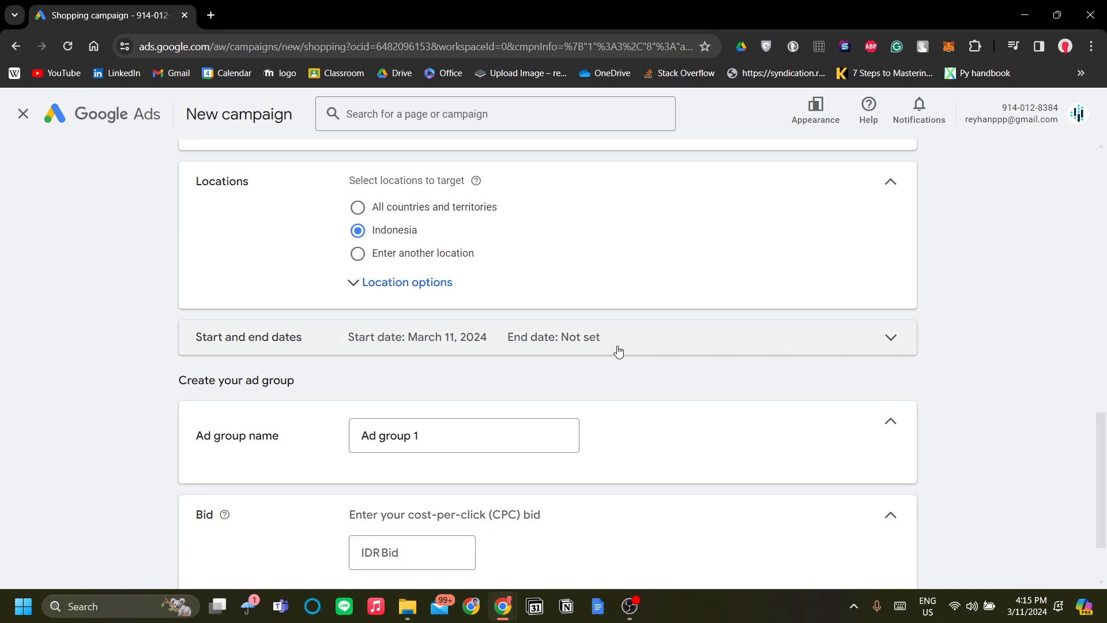
scroll(640, 403, down, 1)
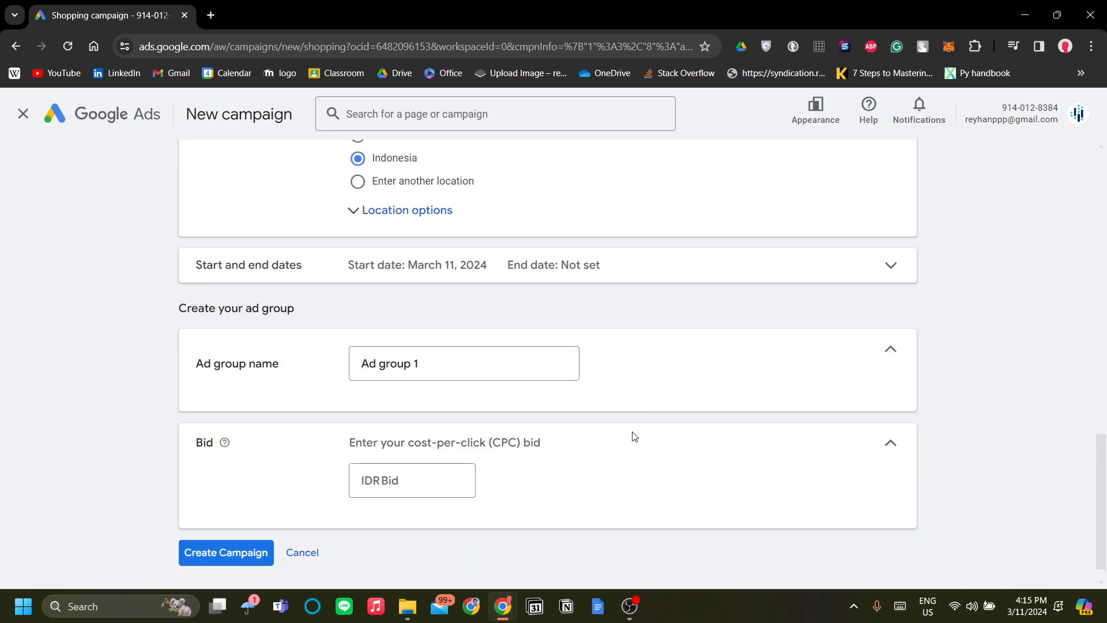
scroll(631, 435, down, 1)
Search for "the us" as another location and target the United States country
scroll(628, 431, up, 1)
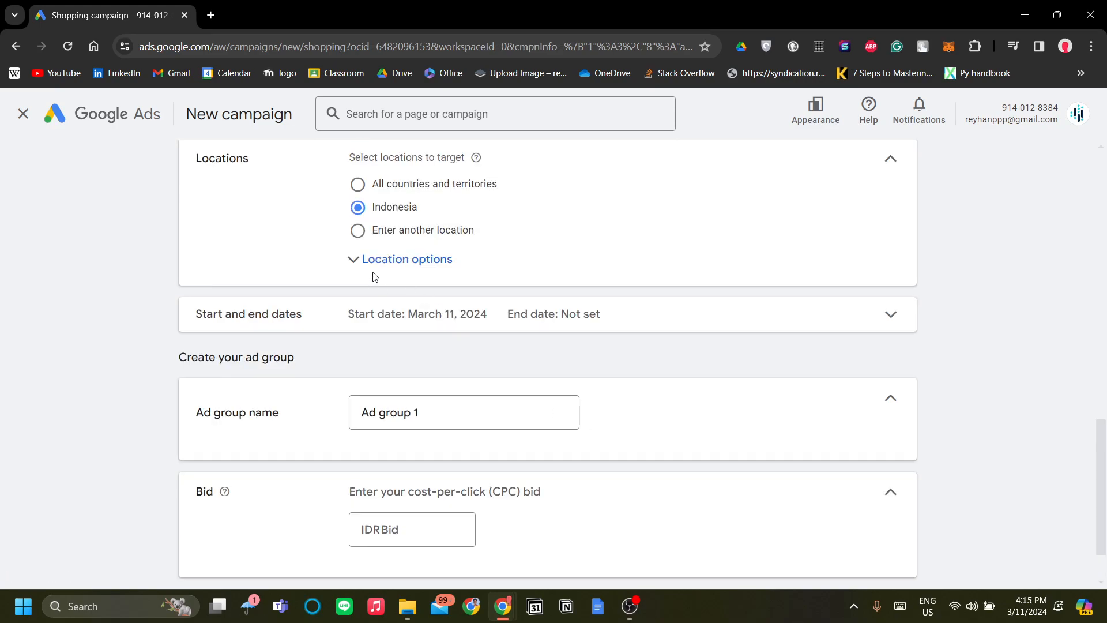
click(381, 234)
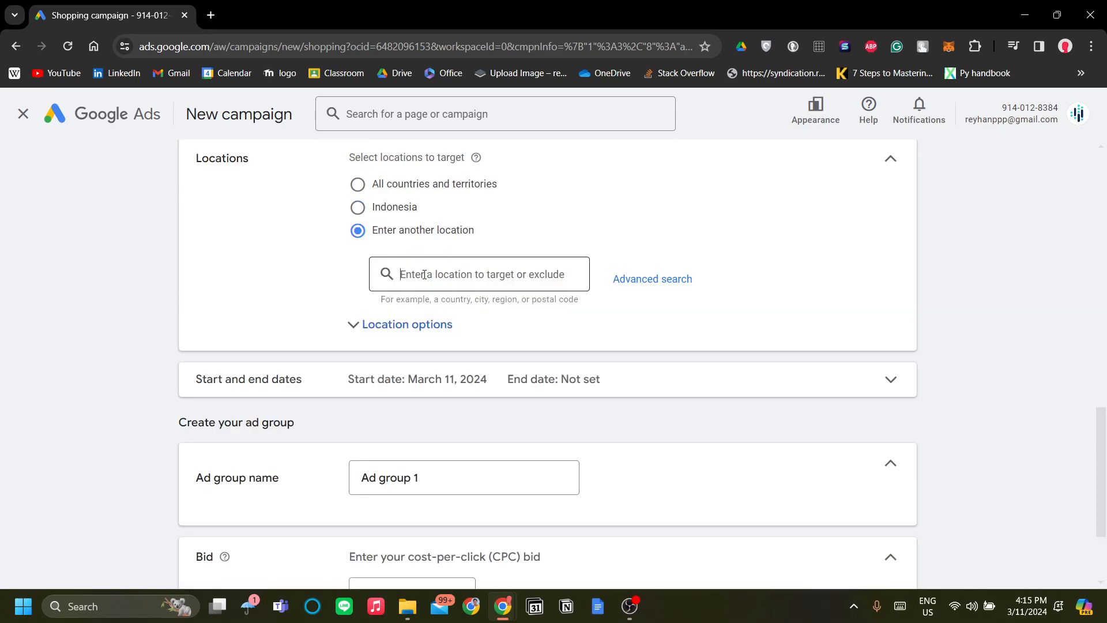
text(the us)
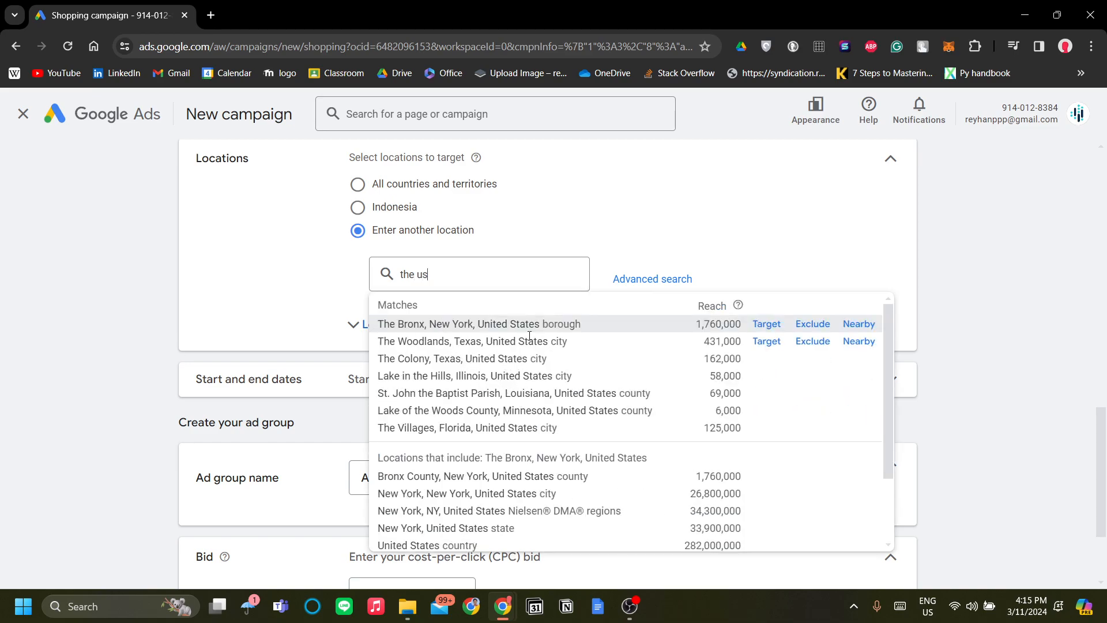
scroll(559, 433, down, 2)
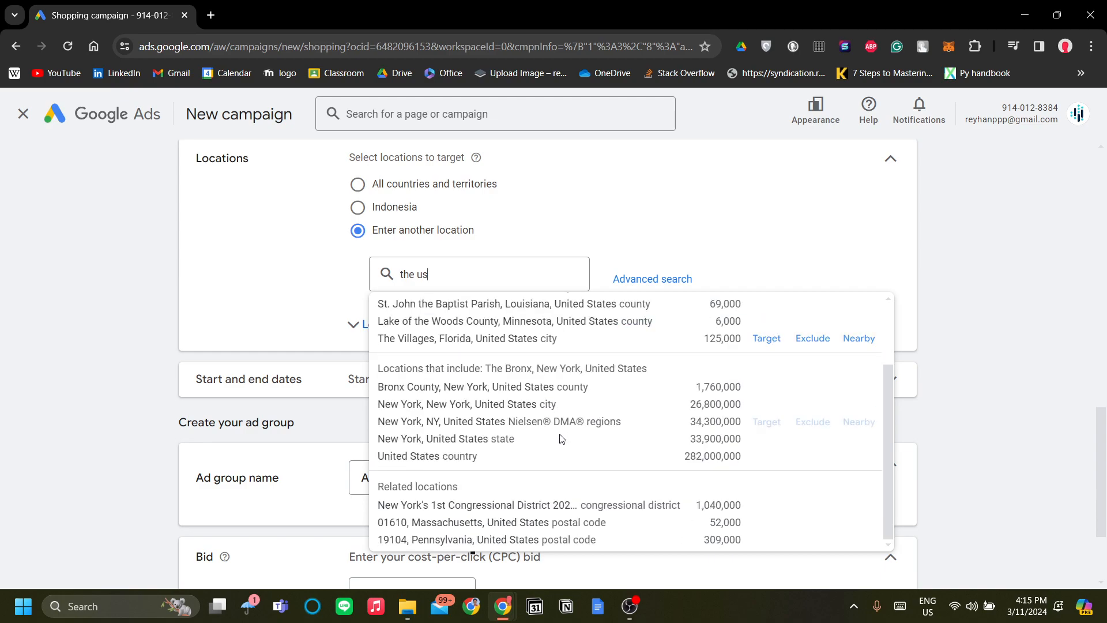
click(517, 459)
scroll(506, 299, up, 1)
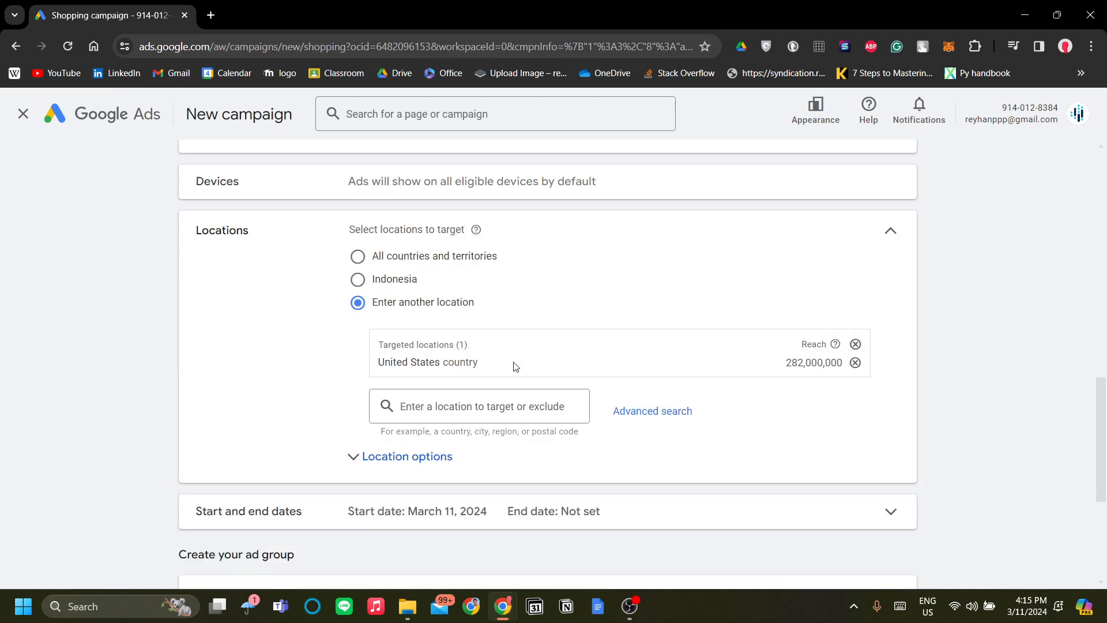
Switch the campaign's location targeting back to Indonesia
drag(515, 368, 306, 363)
click(308, 364)
click(359, 279)
Give the campaign an end date of Mar 30, 2024, and change it to Mar 18, 2024
scroll(836, 324, down, 2)
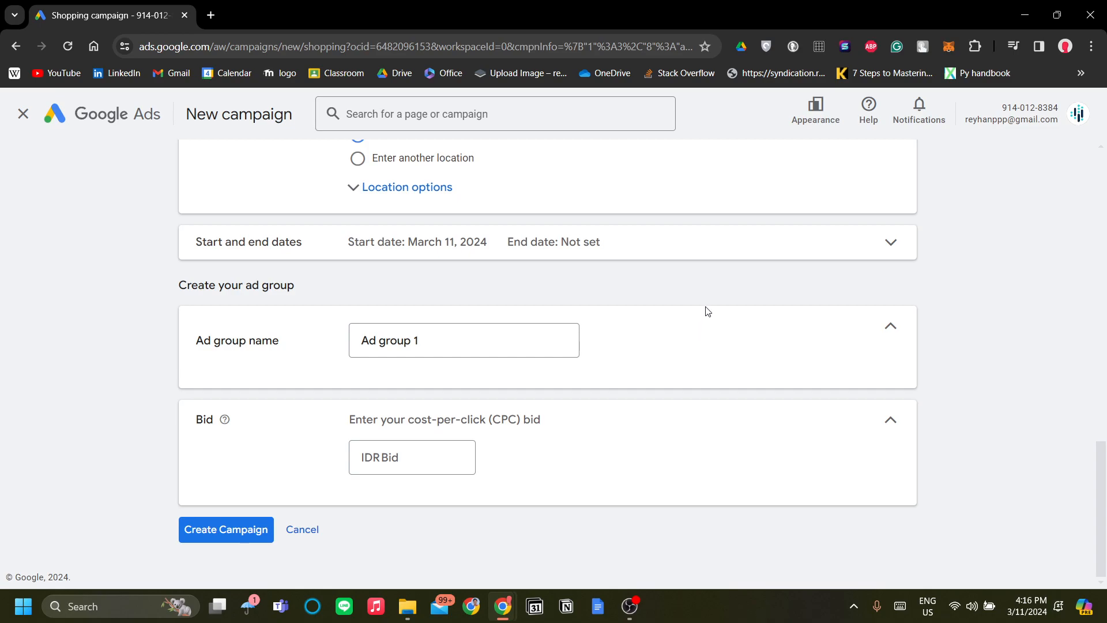
click(686, 257)
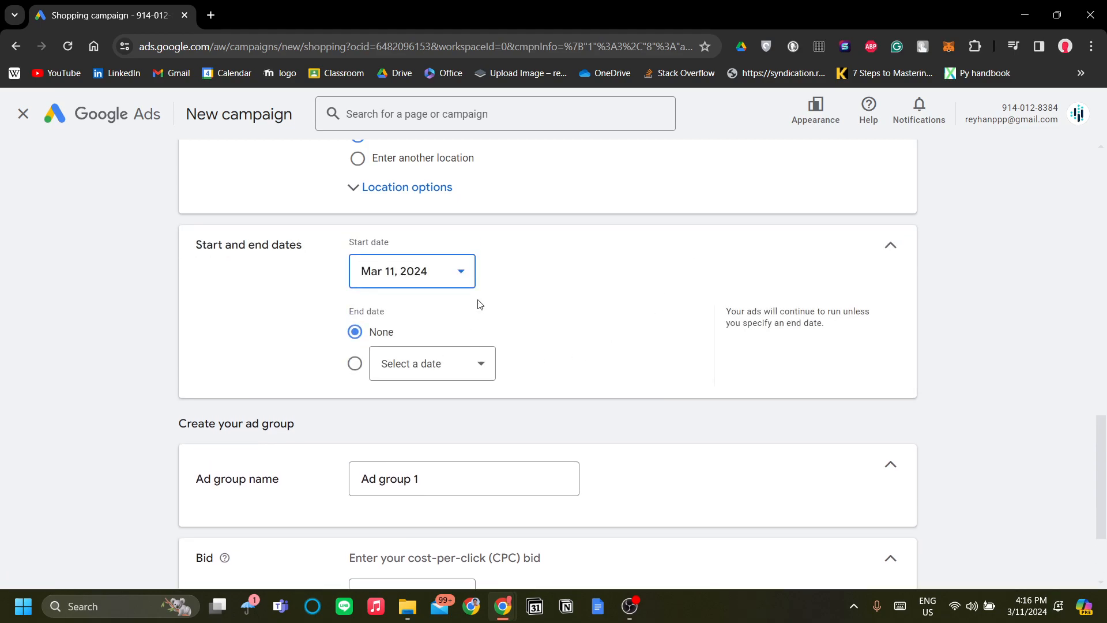
click(356, 363)
click(427, 372)
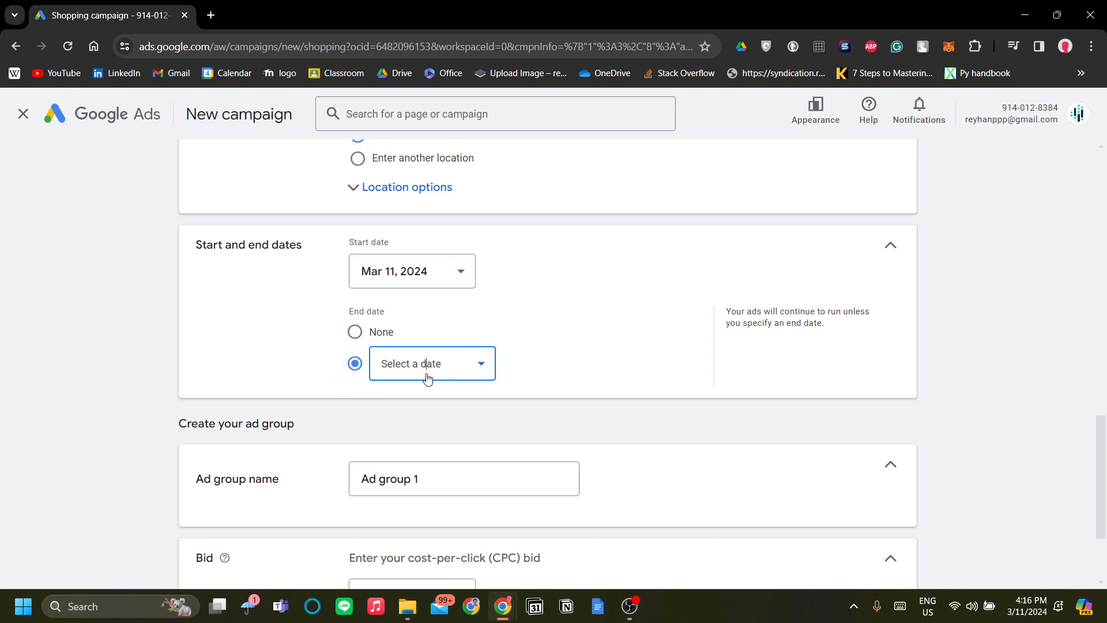
click(537, 317)
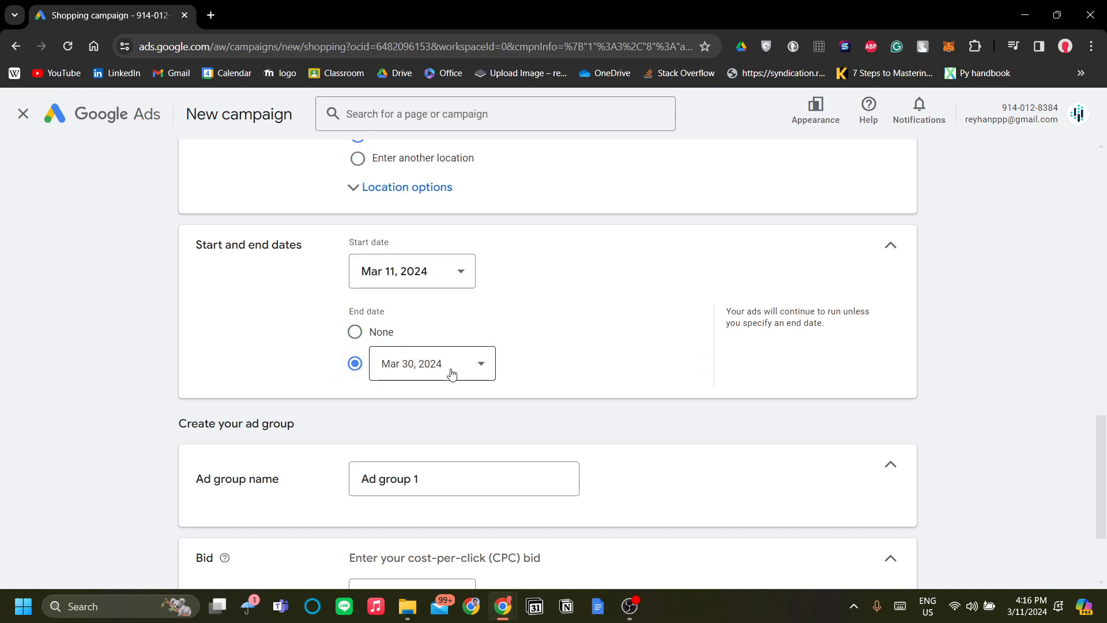
click(450, 375)
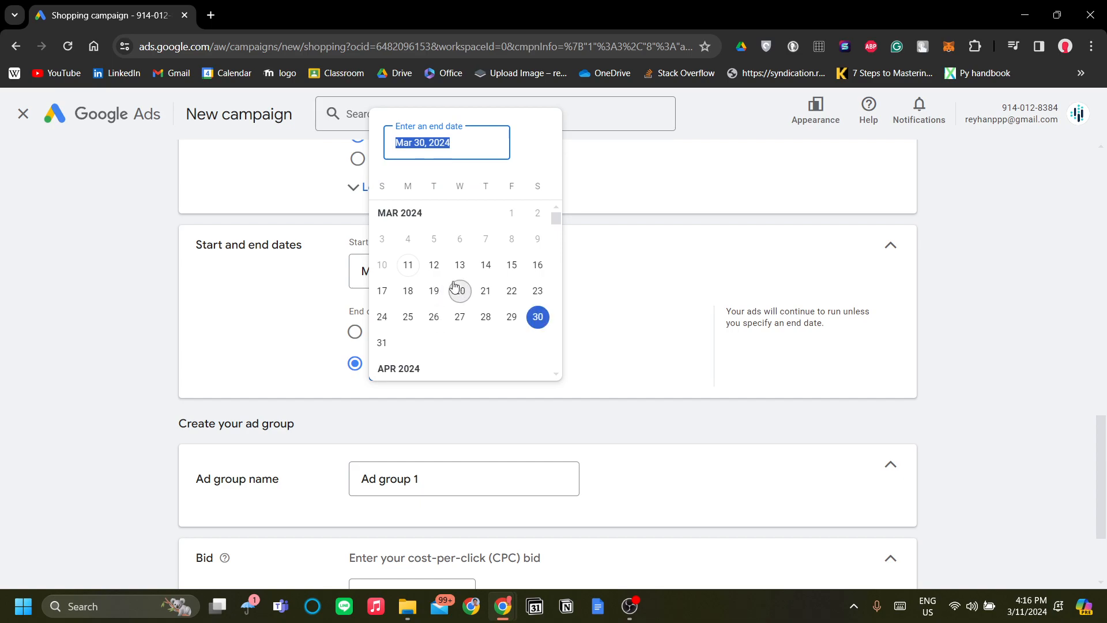
click(407, 290)
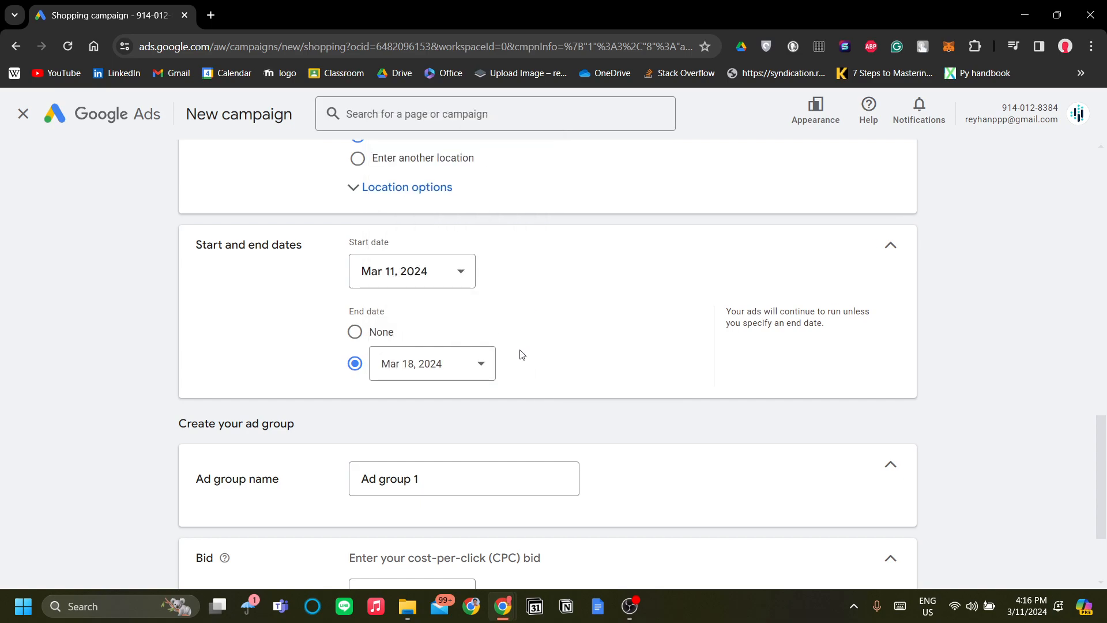
Rename the ad group as "Car Exhaust"
scroll(536, 301, down, 1)
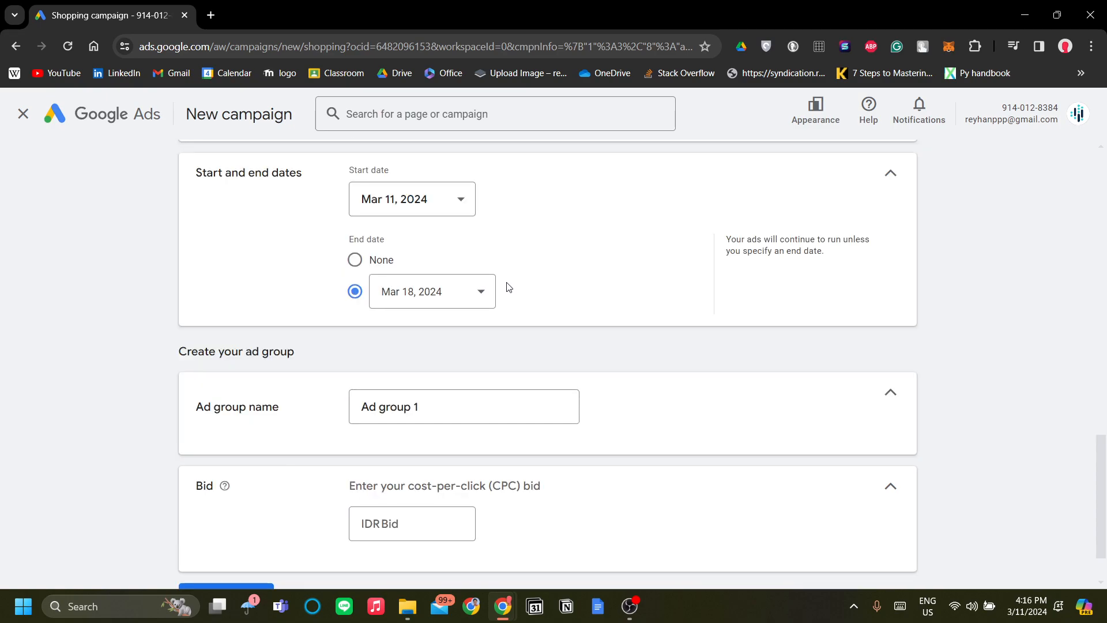
scroll(505, 291, down, 1)
scroll(501, 301, up, 1)
scroll(521, 314, down, 1)
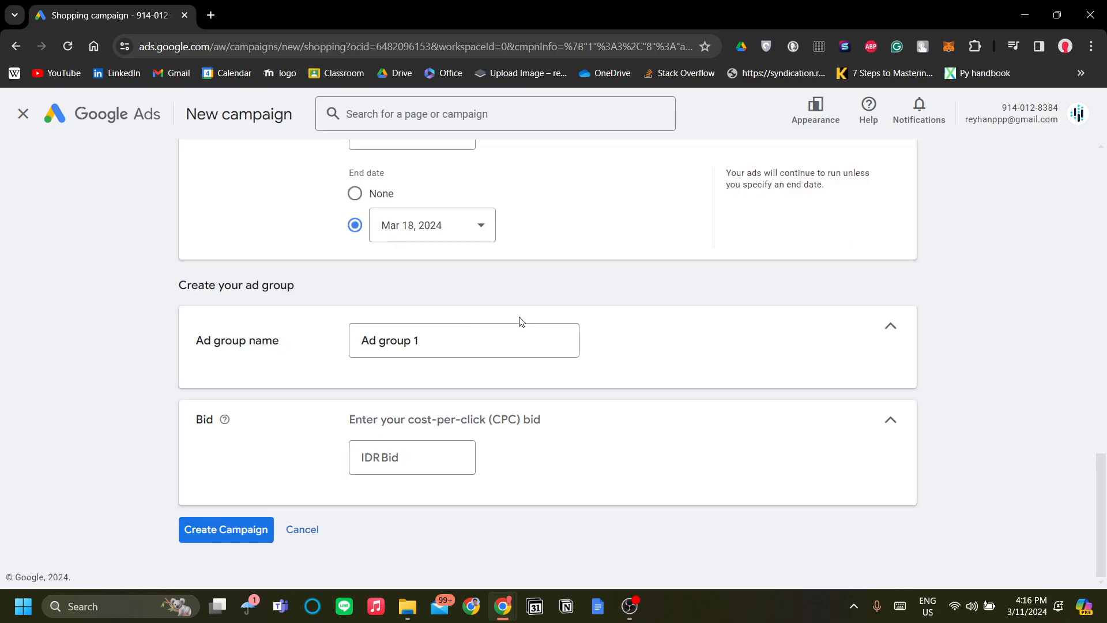
click(497, 351)
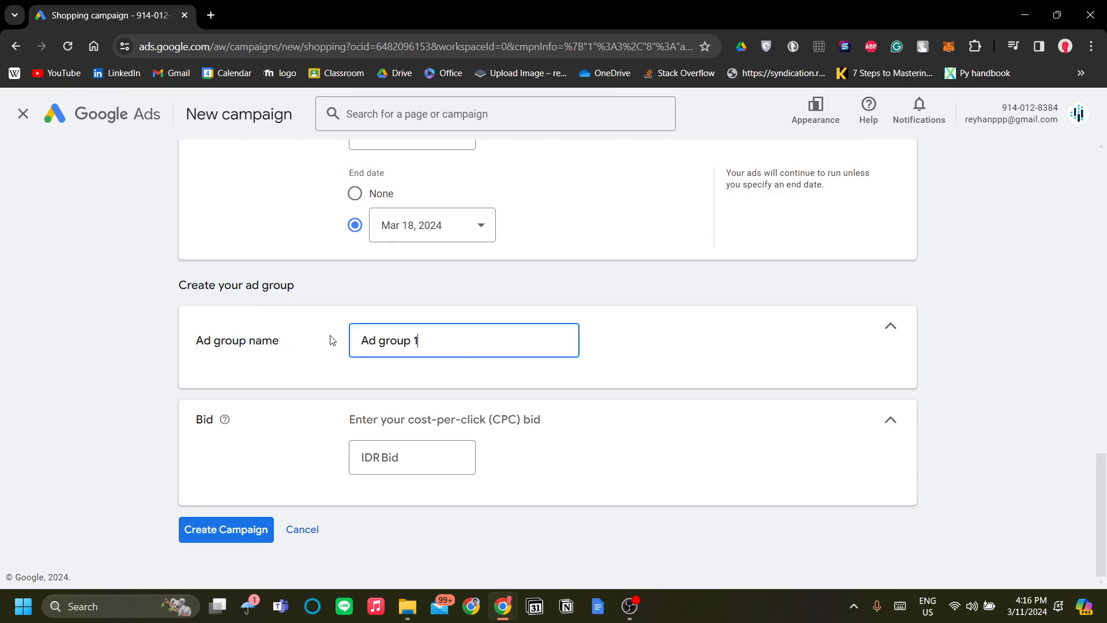
key(ctrl+a)
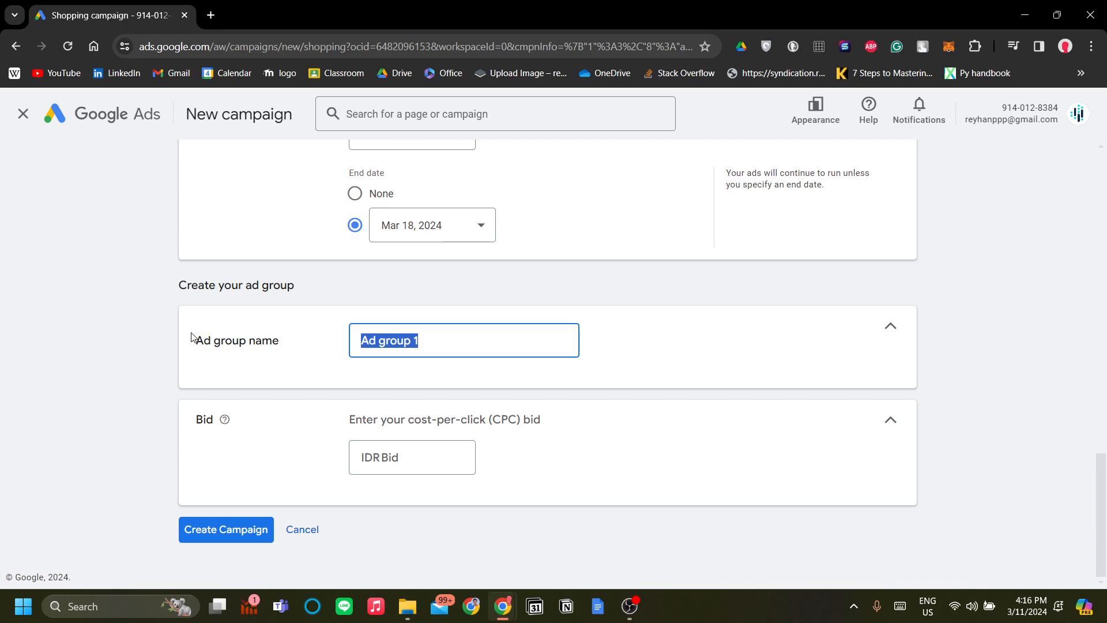
click(383, 335)
triple_click(383, 334)
text(cAR)
key(BackSpace)
key(BackSpace)
key(BackSpace)
text(Car Exhaust)
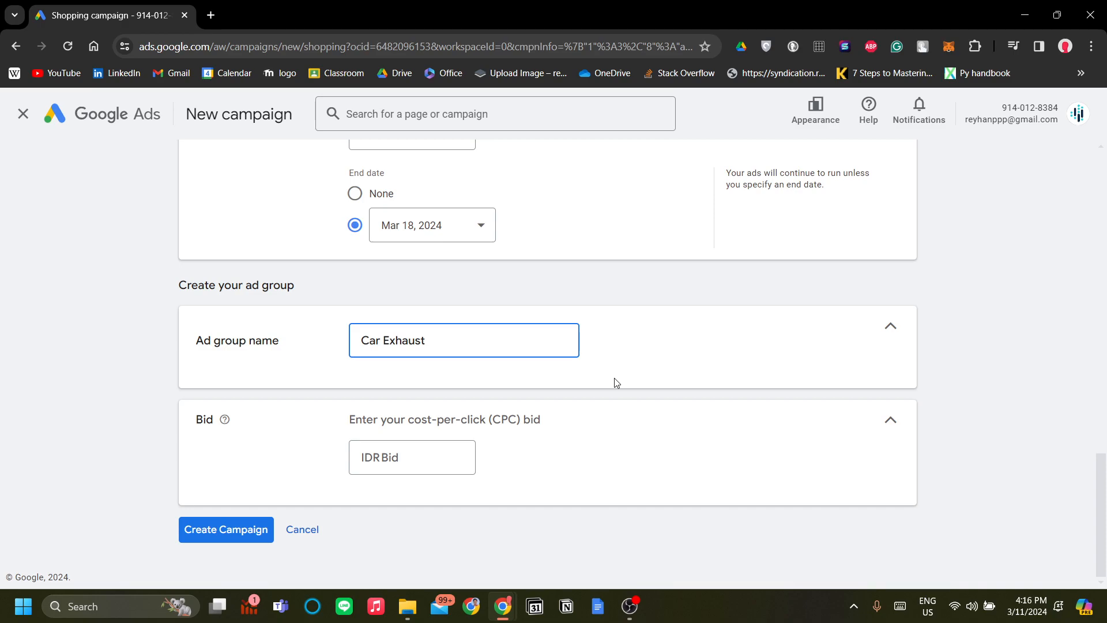
click(292, 376)
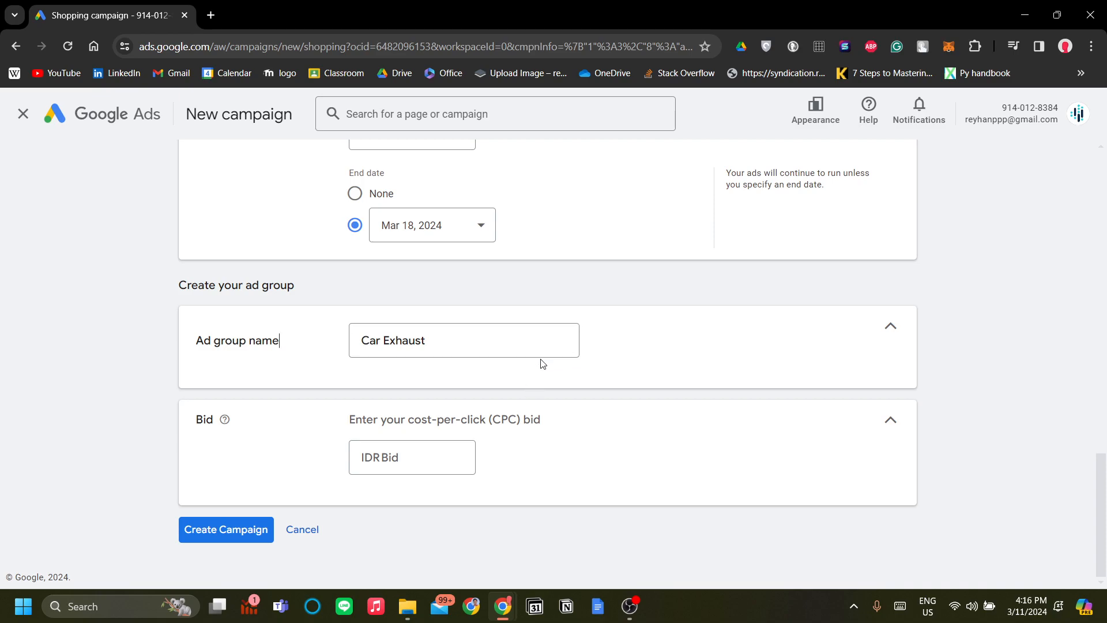
Set the ad group's cost-per-click bid to IDR 5000 and create the campaign
click(414, 464)
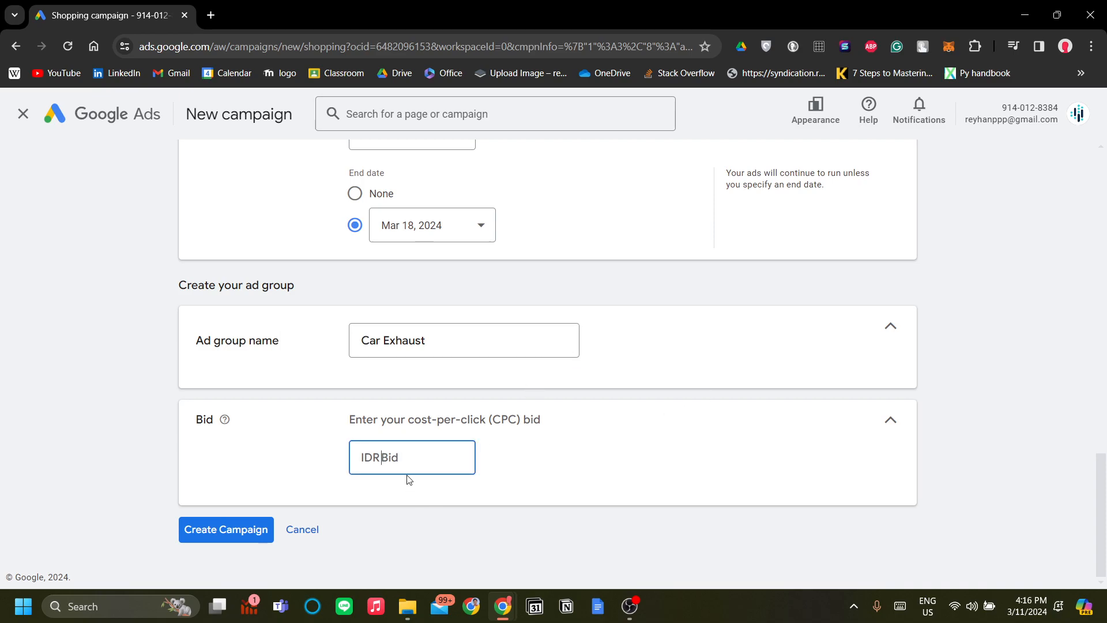
text(5000)
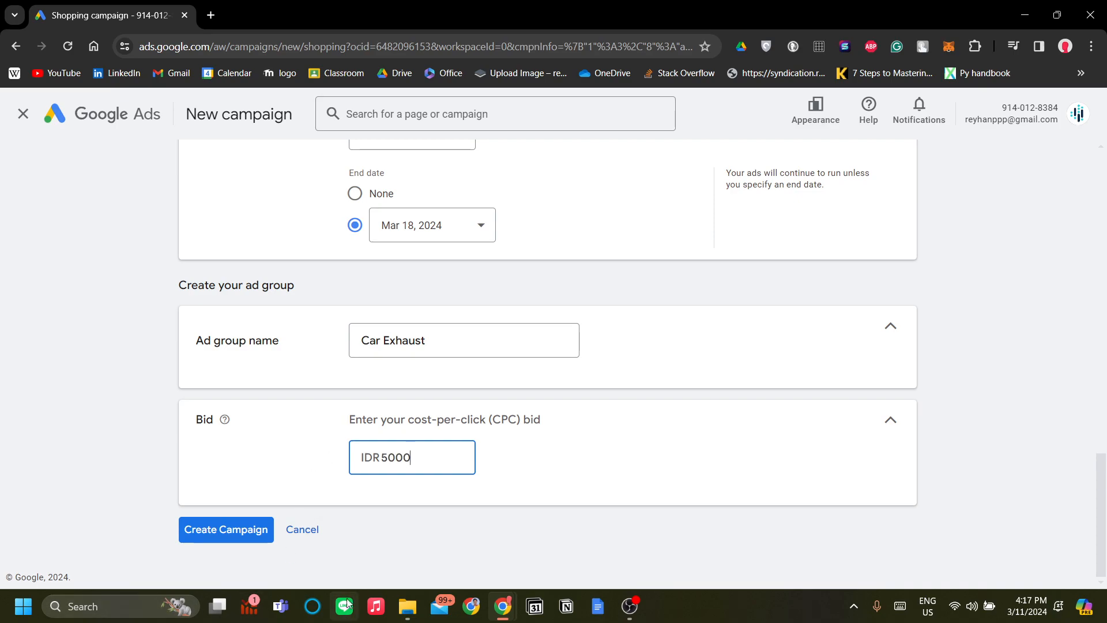
click(217, 536)
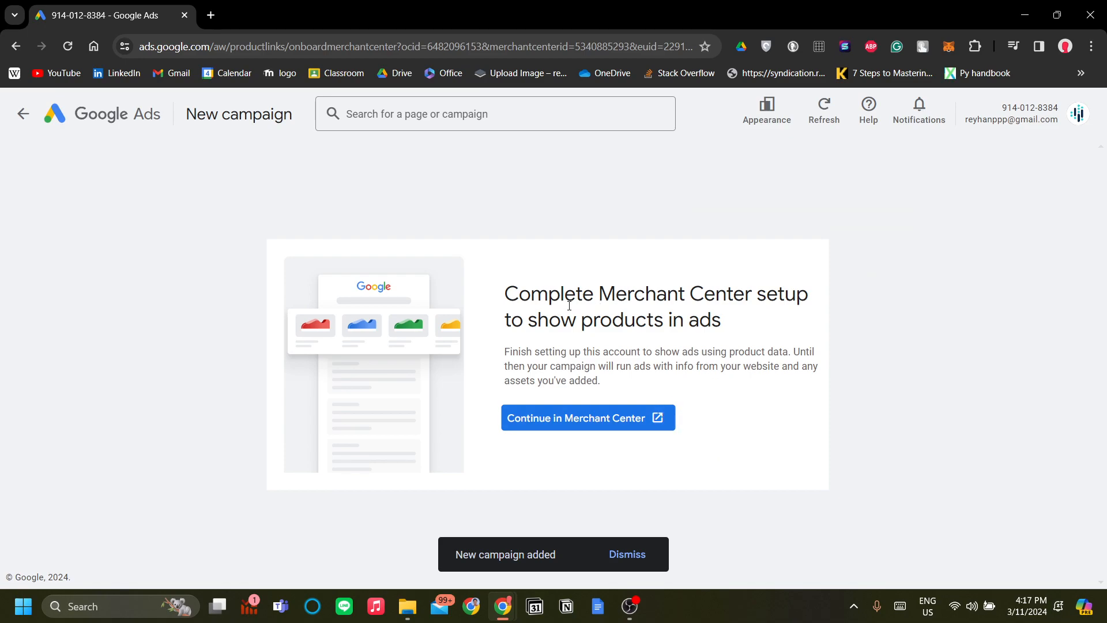
drag(598, 304, 652, 352)
click(680, 367)
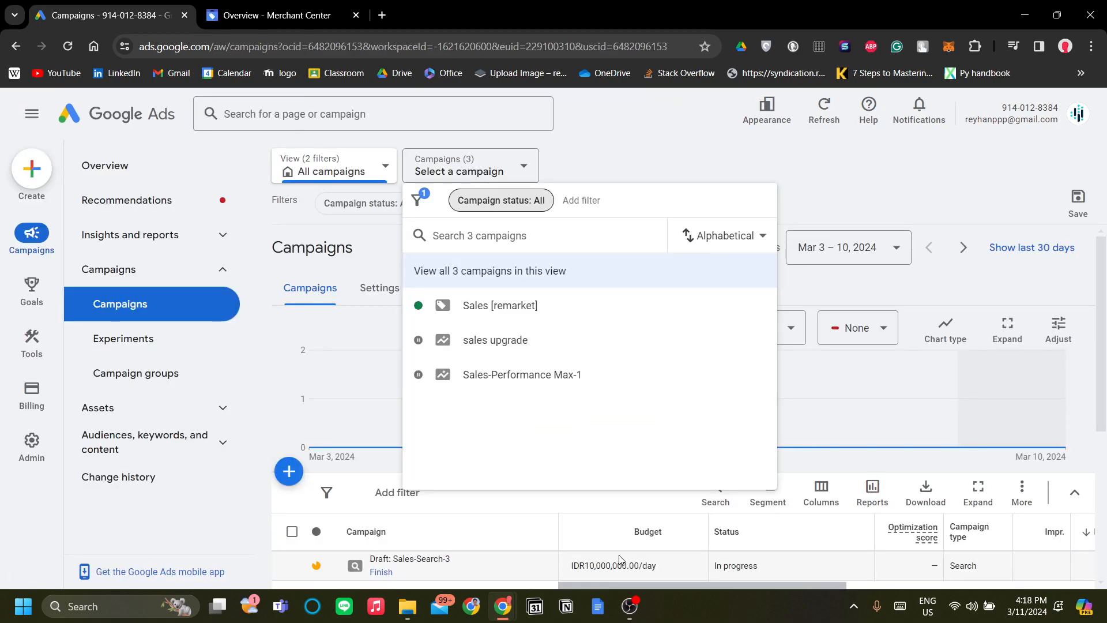
click(638, 155)
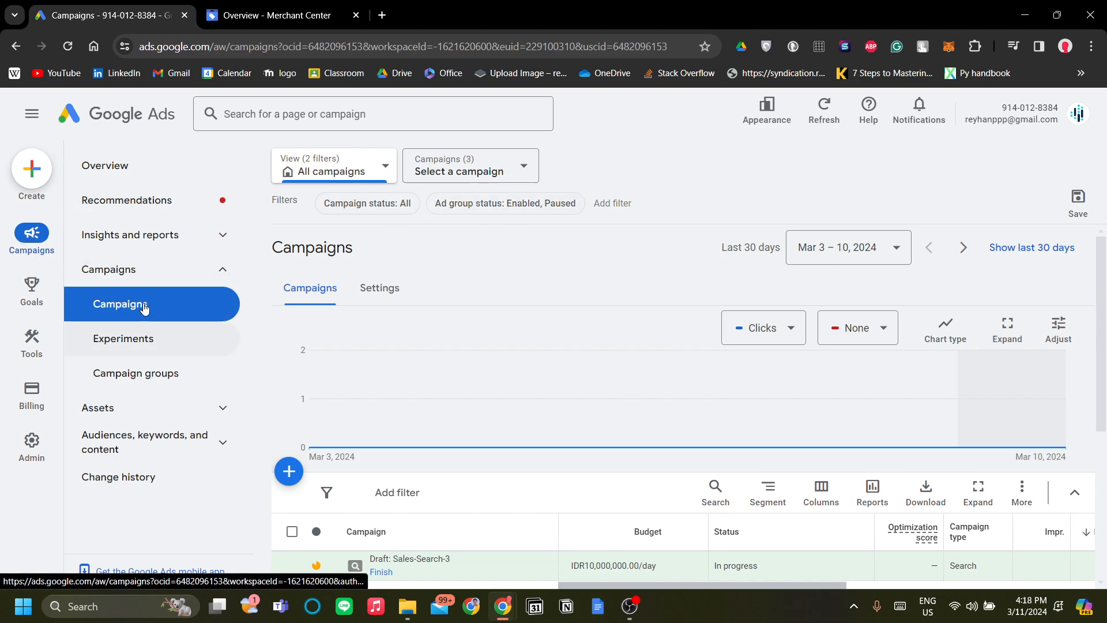
Start a new campaign group containing the Sales [remarket] campaign and name it "Car Exhaust"
click(155, 373)
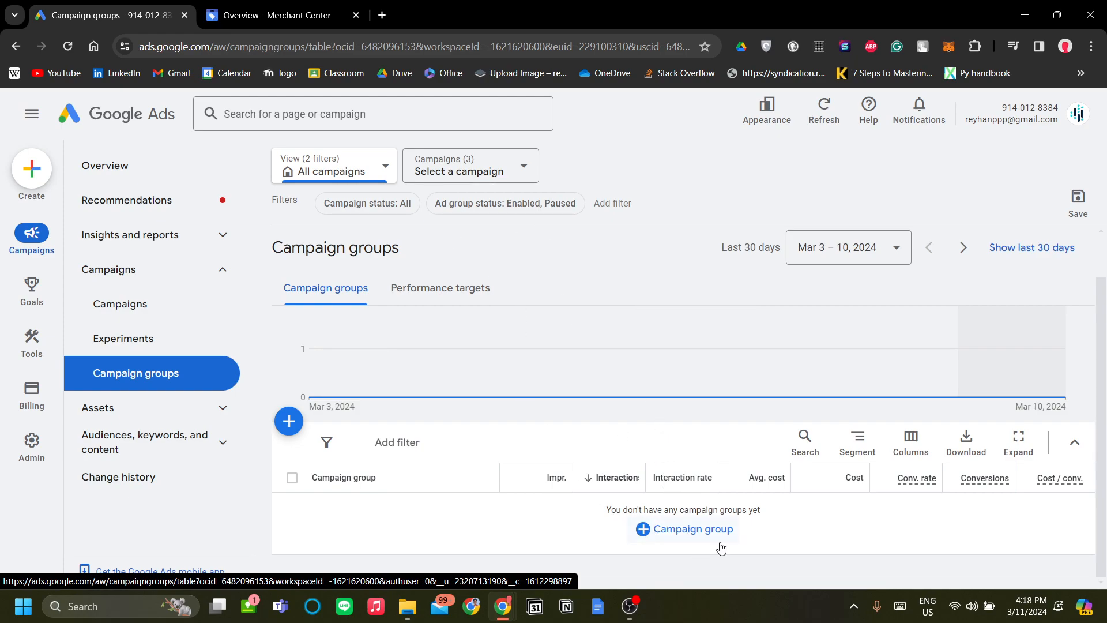
click(694, 529)
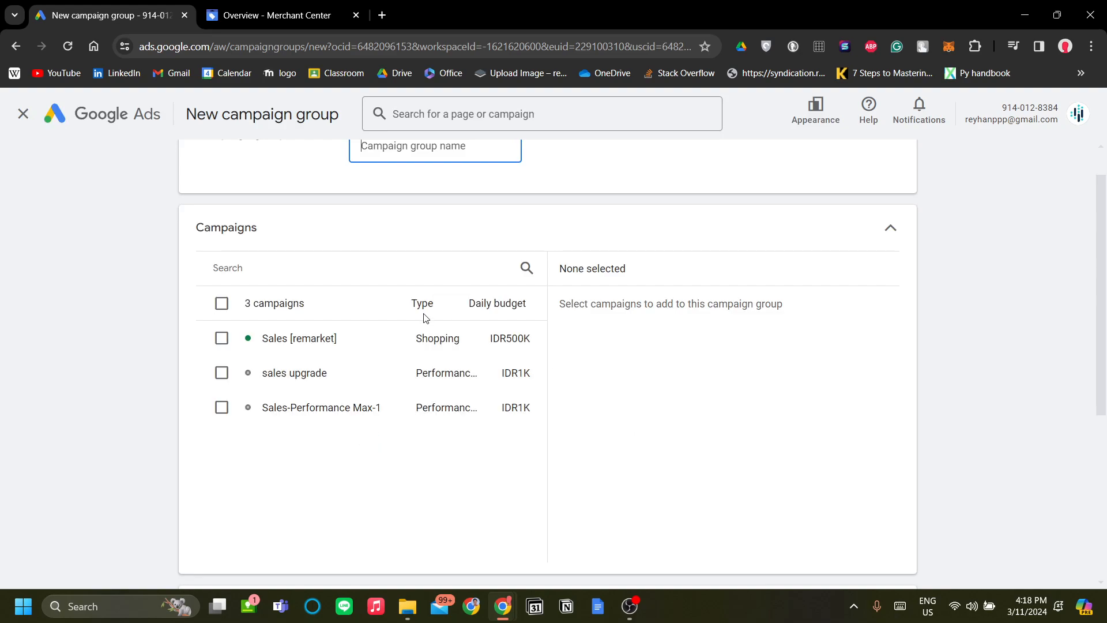
click(222, 337)
scroll(632, 424, up, 1)
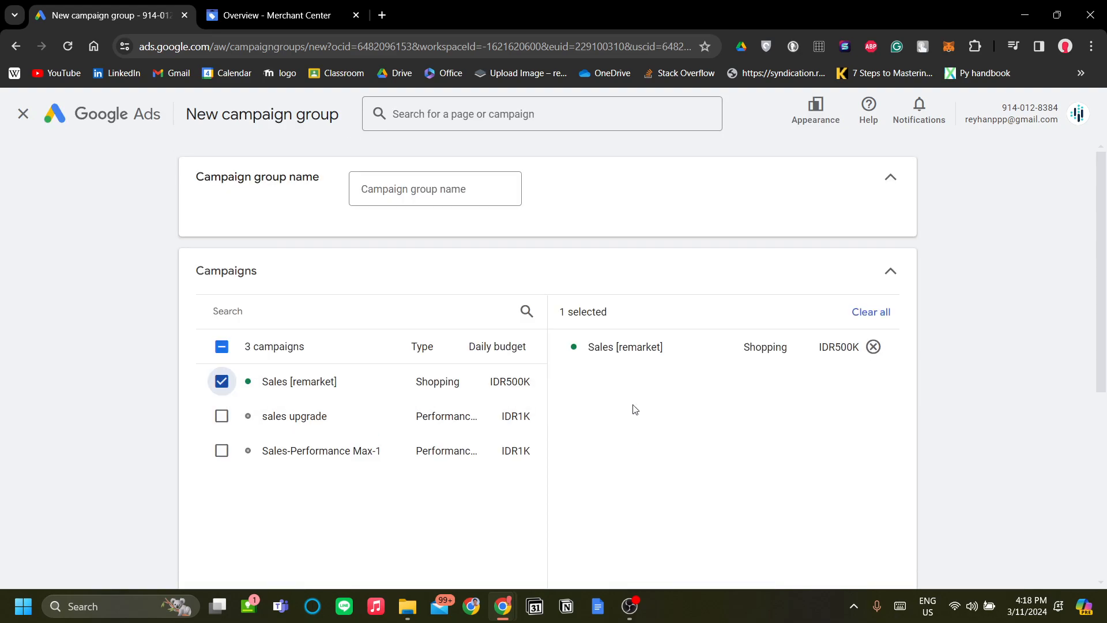
click(470, 191)
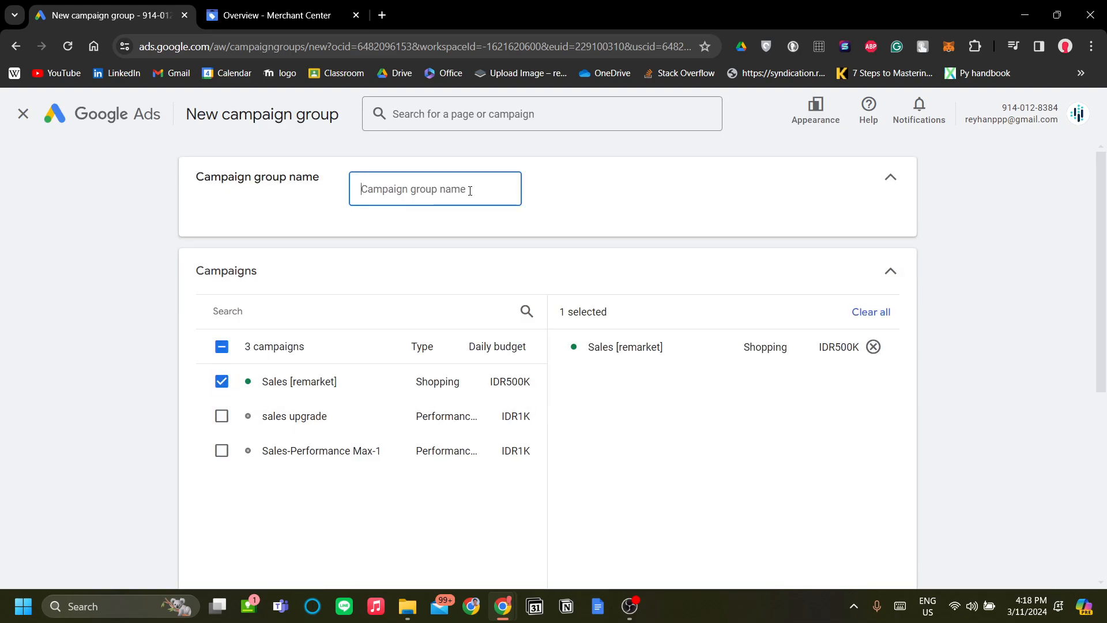
text(S)
key(BackSpace)
text(Car Exhaust)
Add a Spend performance target to the campaign group with the "Less than or equal to" condition
scroll(519, 264, down, 5)
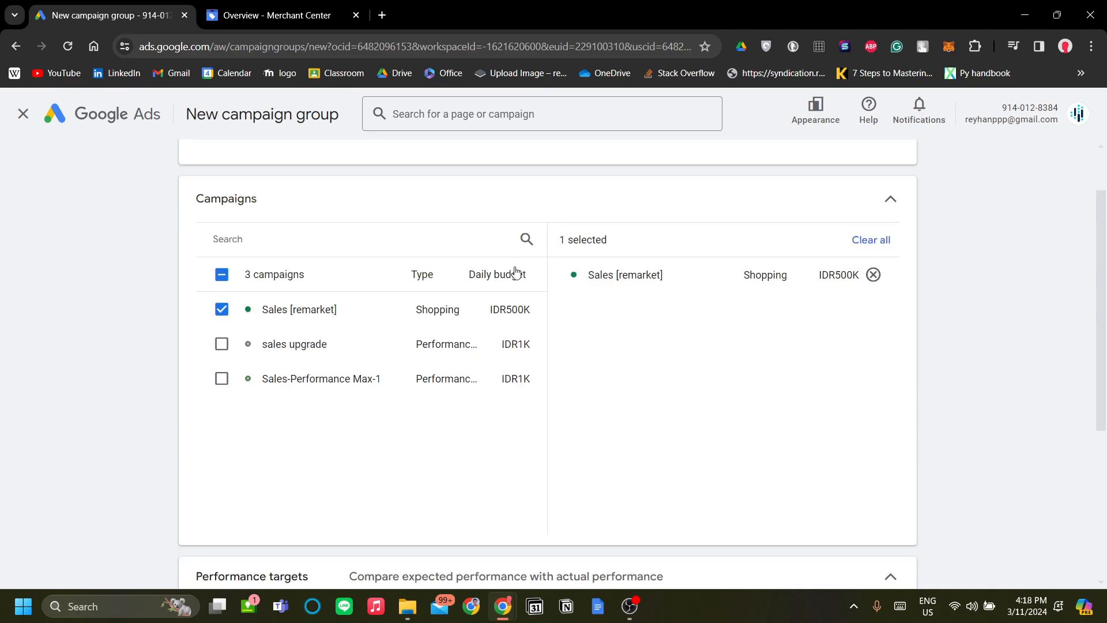
scroll(525, 464, down, 1)
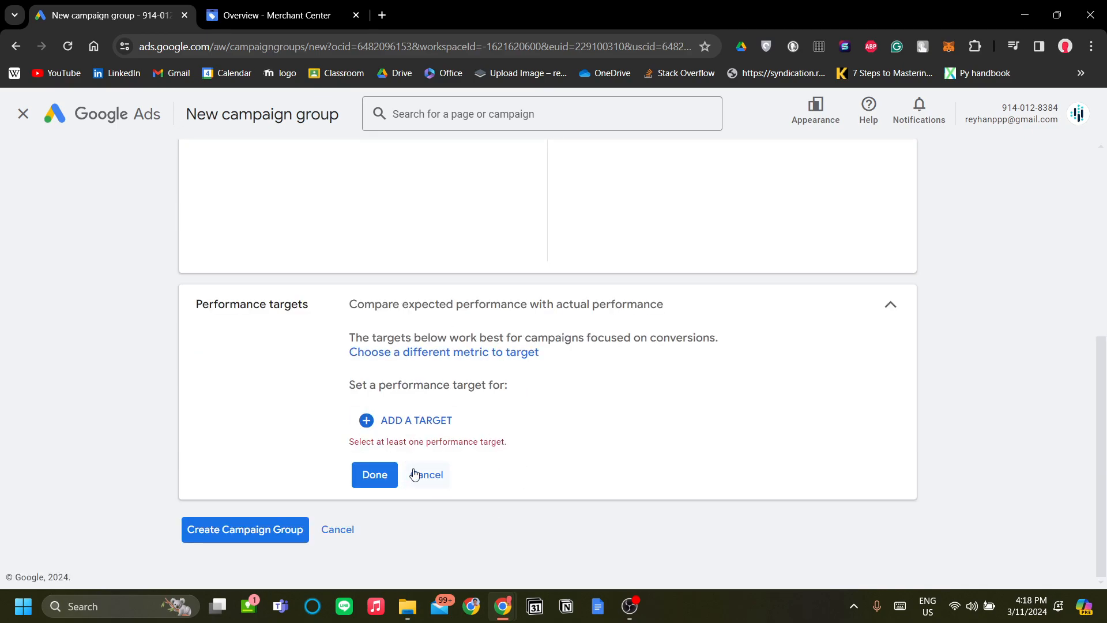
click(352, 426)
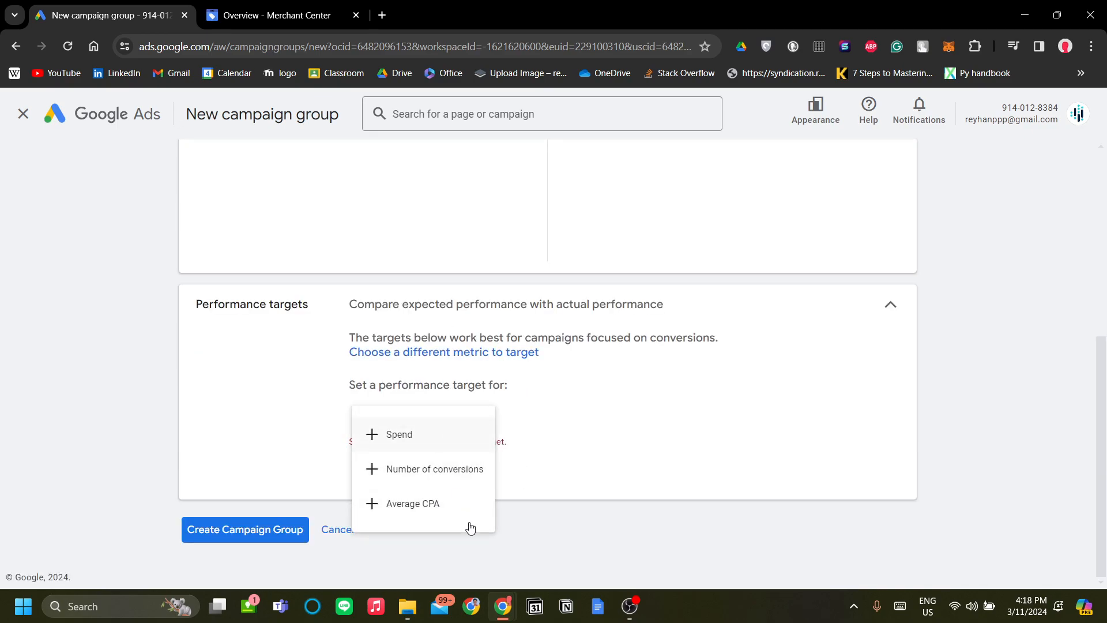
click(413, 434)
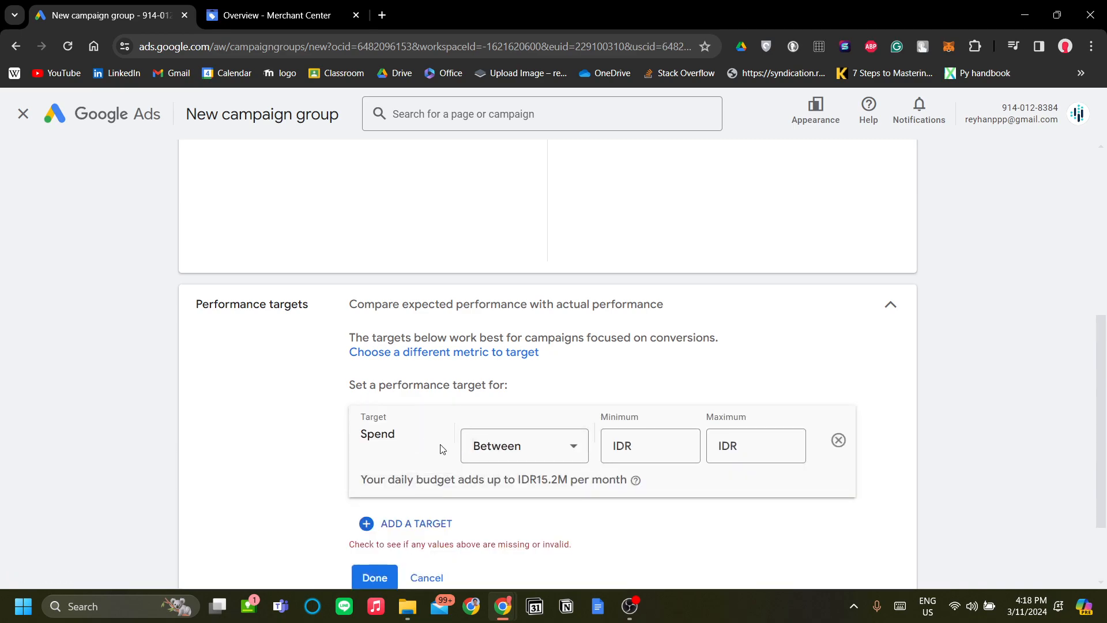
scroll(542, 442, down, 2)
click(658, 346)
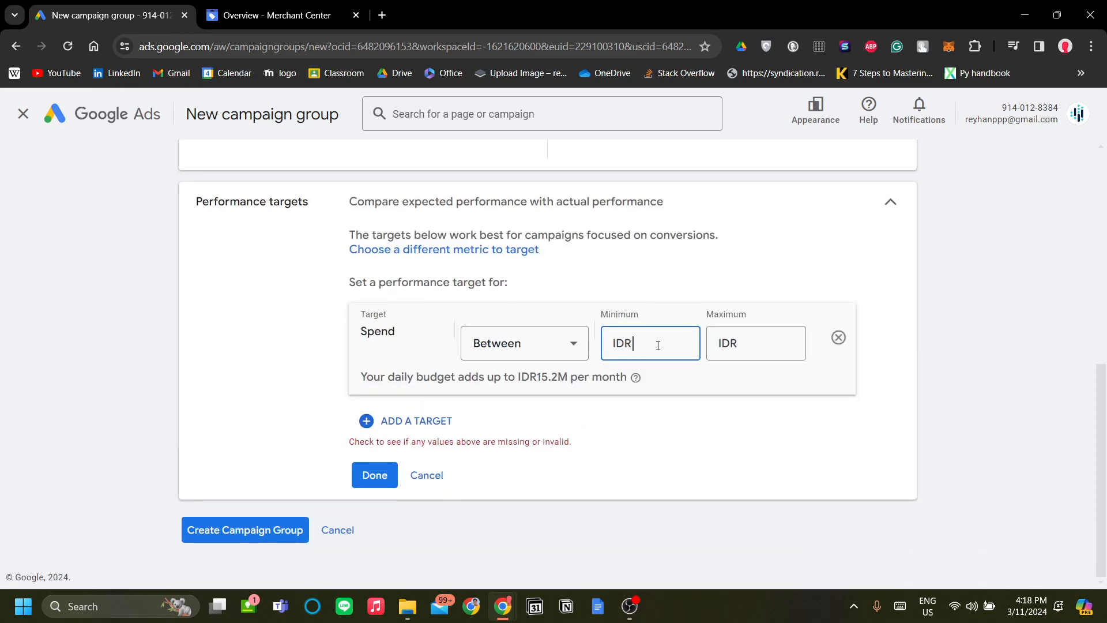
click(573, 342)
click(576, 354)
Set the Spend target's maximum to IDR 100000 and save the performance target
click(669, 351)
text(1)
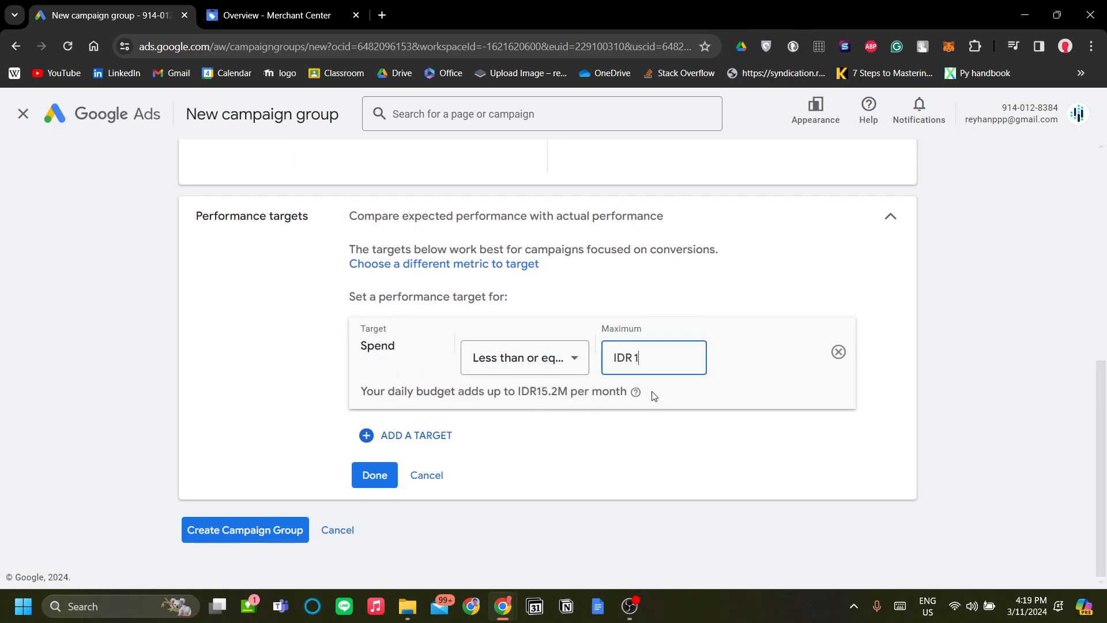
text(00000)
click(515, 336)
click(539, 351)
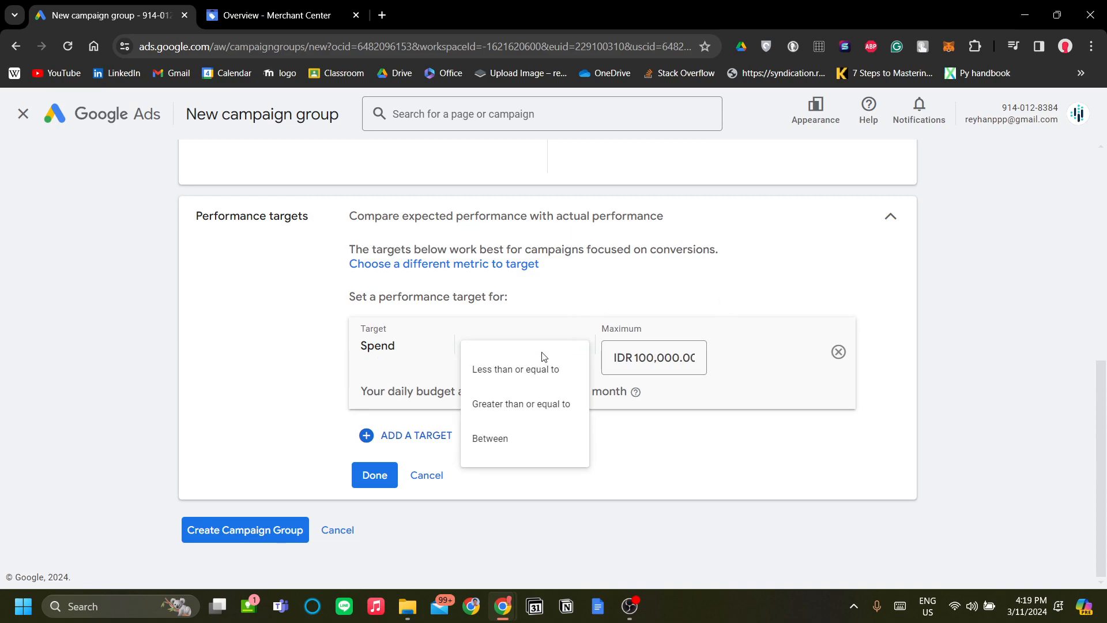
click(746, 416)
click(375, 474)
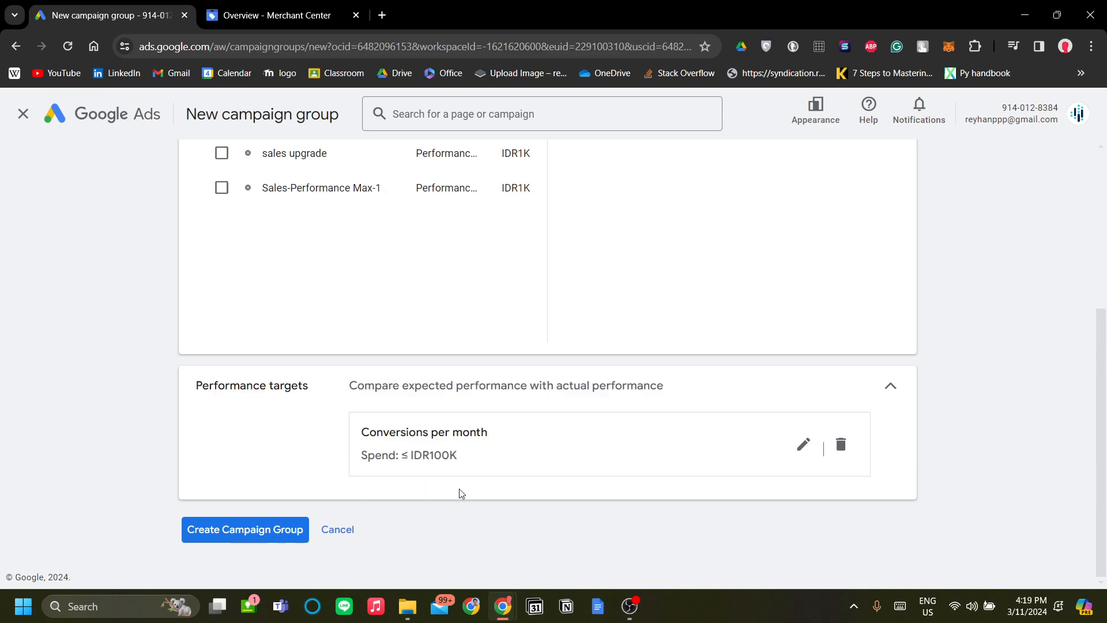
Create the campaign group with its update running in the background, and open its performance targets under Campaign groups
click(273, 527)
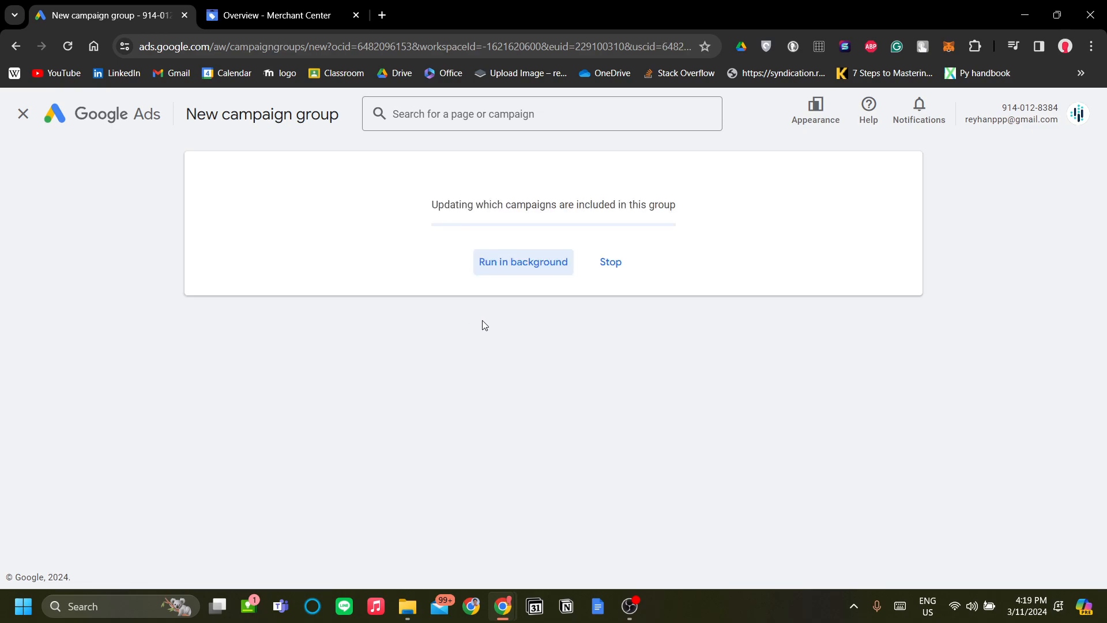
click(525, 265)
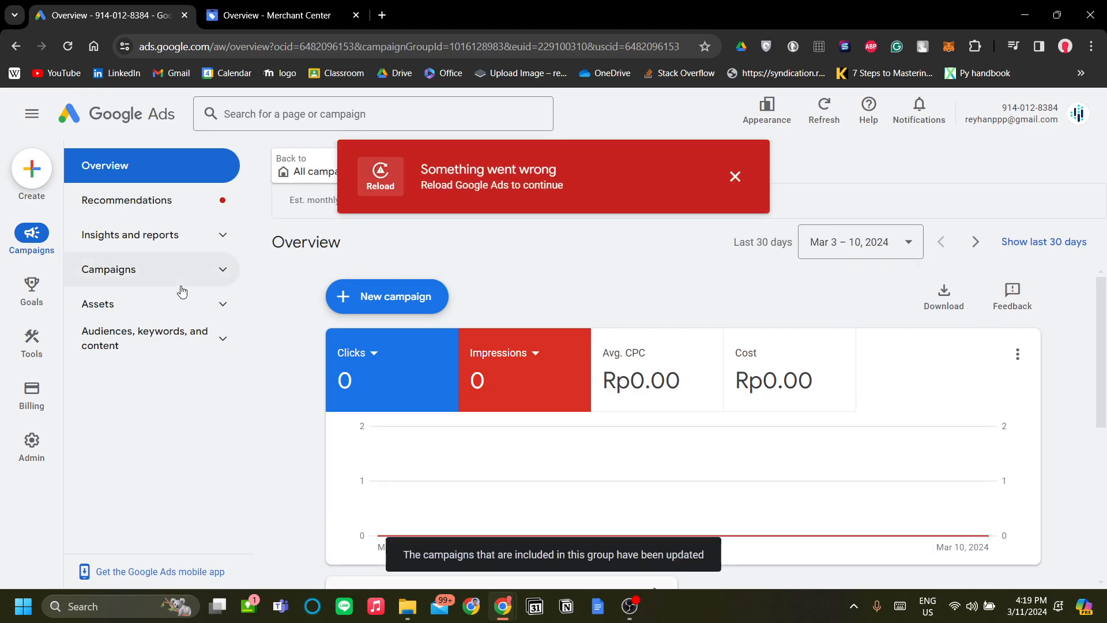
click(182, 291)
click(180, 451)
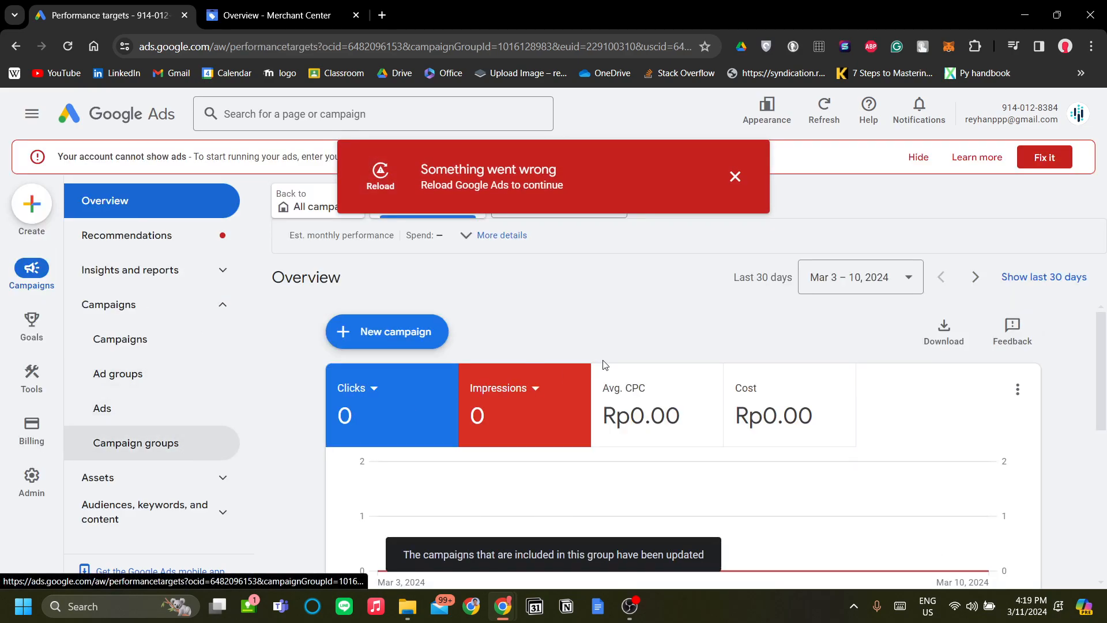
click(735, 176)
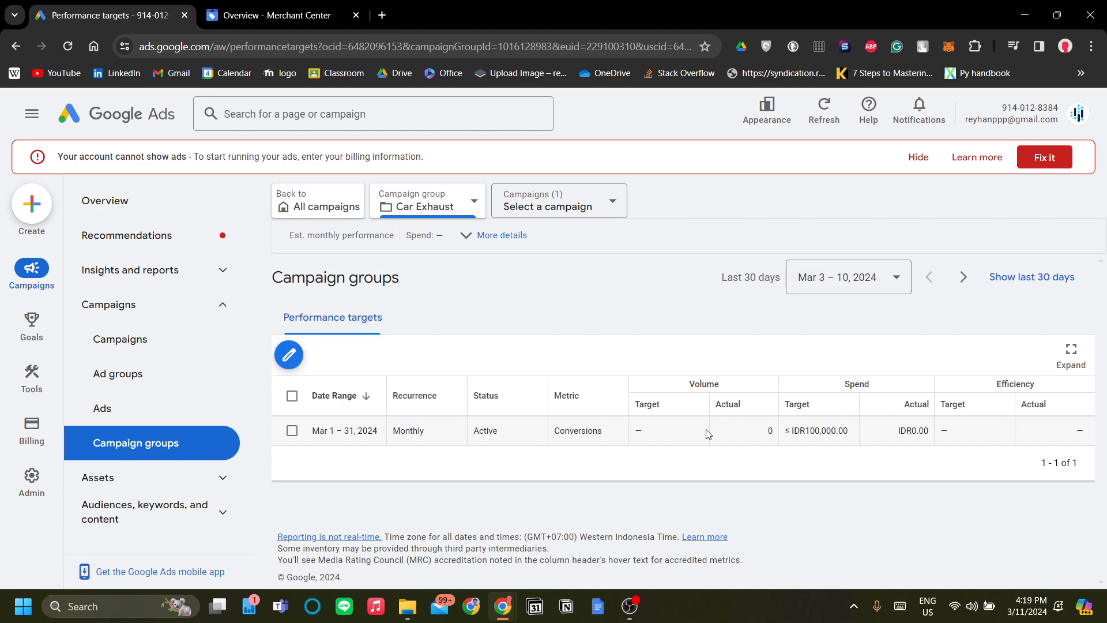
drag(726, 430, 401, 449)
click(396, 487)
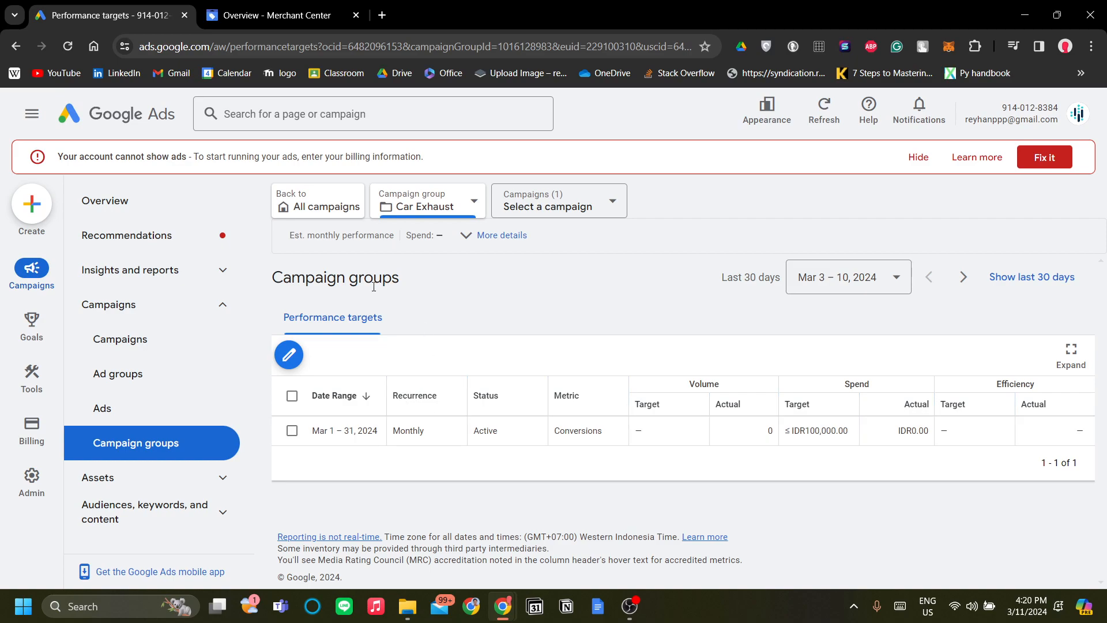
drag(347, 276, 306, 277)
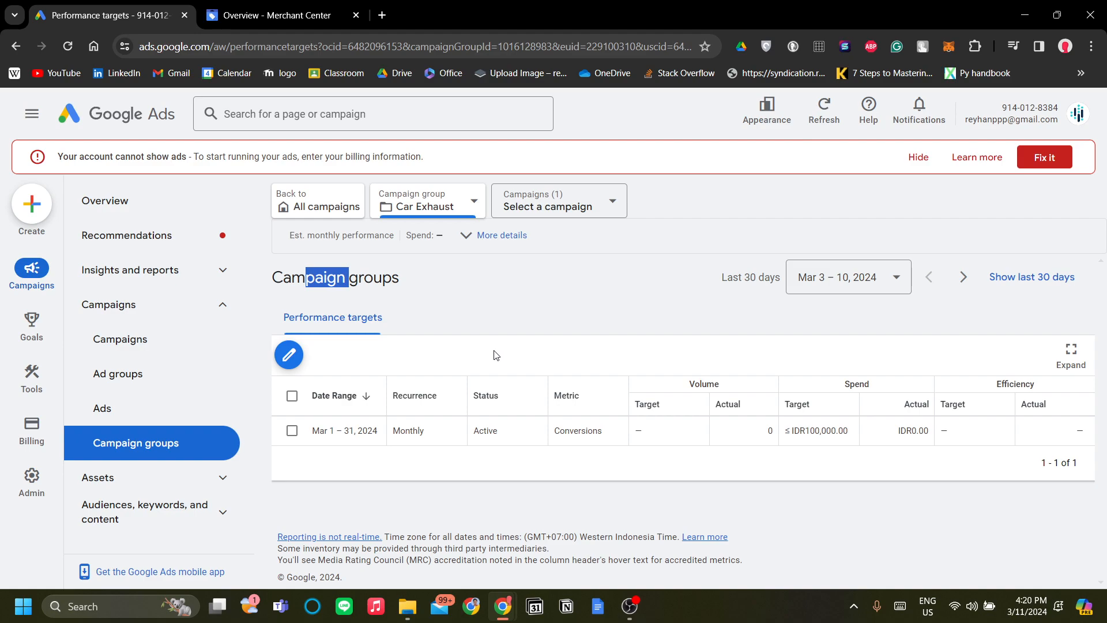
click(487, 305)
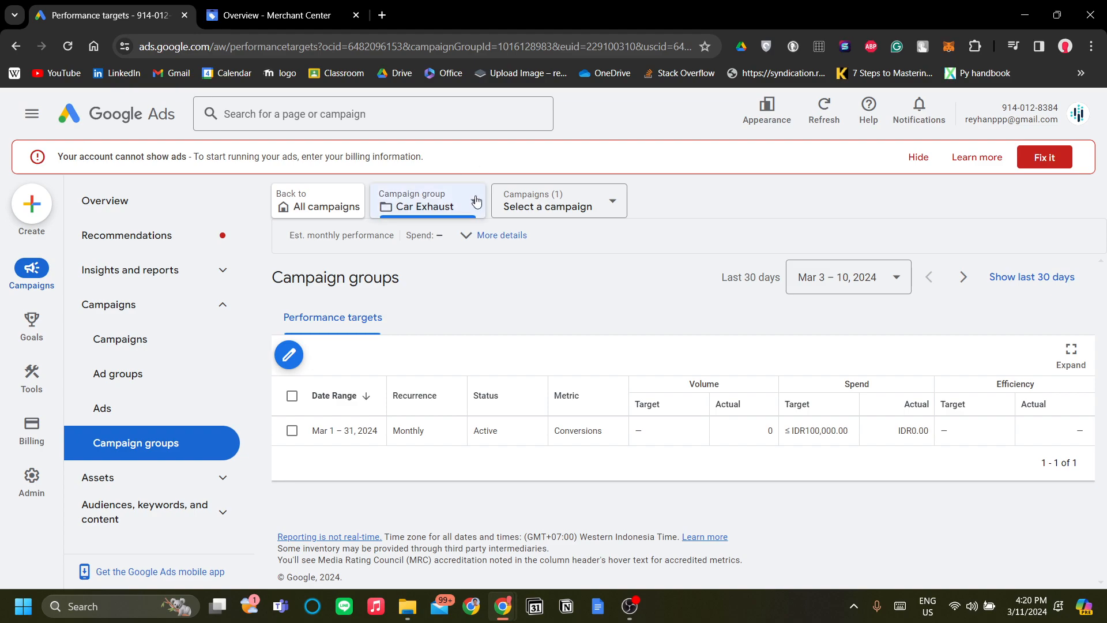
Switch to the all-campaigns view and show the campaign groups list, acknowledging the performance plan review notice
click(547, 203)
click(739, 320)
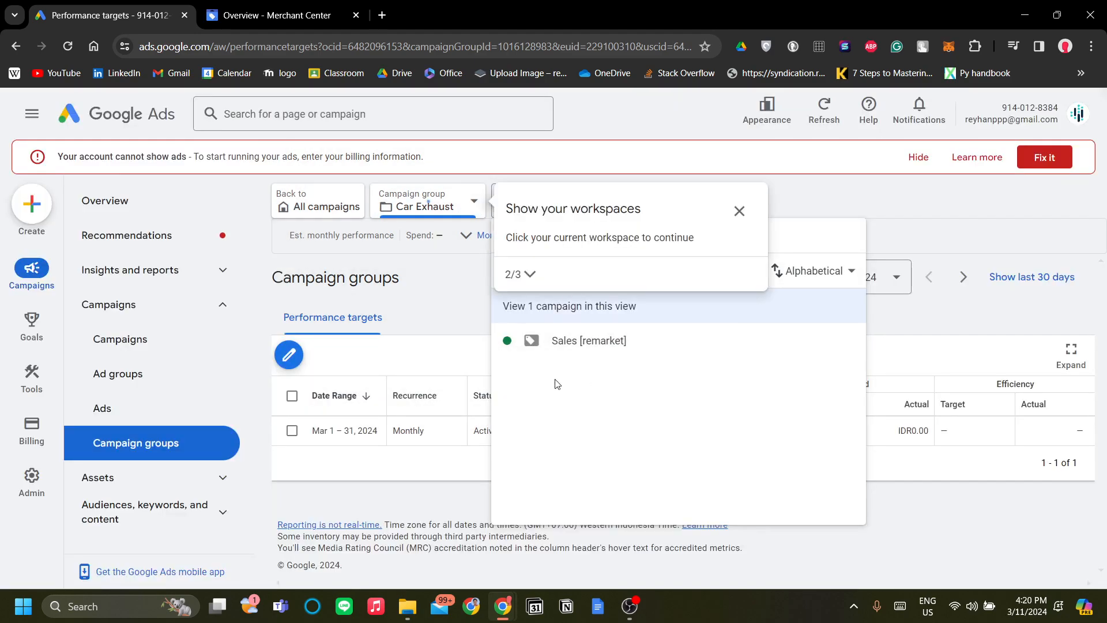
click(540, 303)
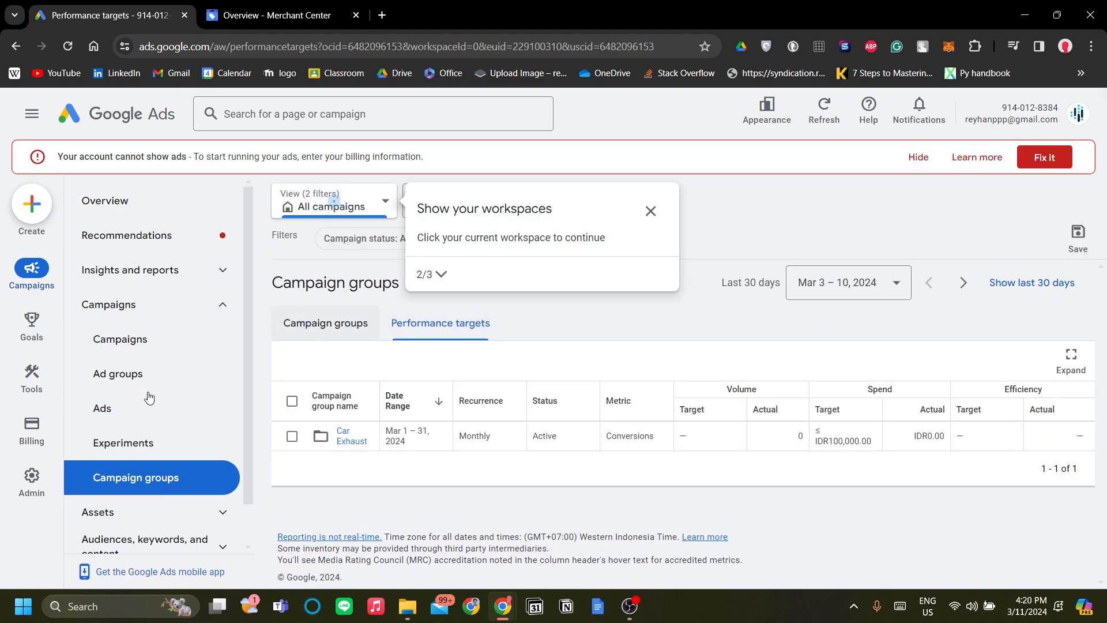
click(338, 321)
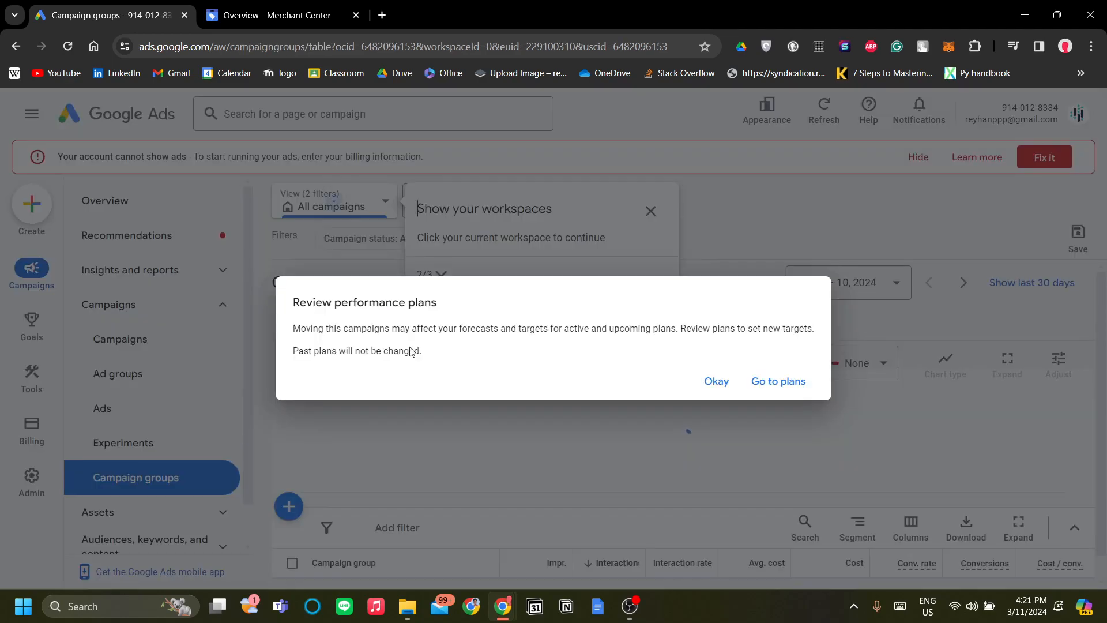
click(727, 384)
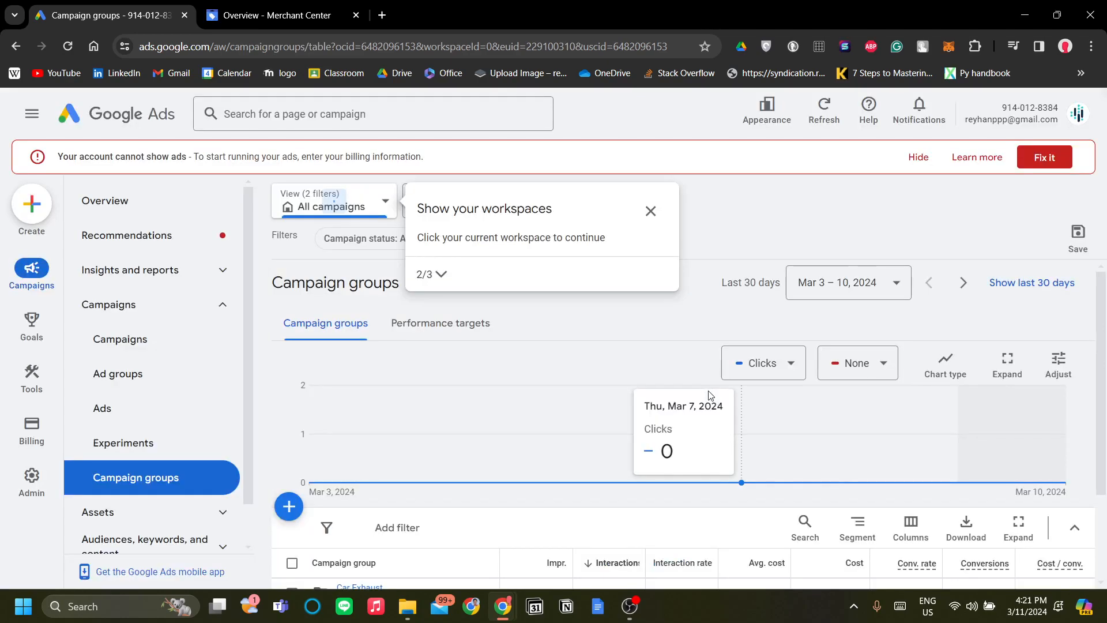
Start another campaign group containing the sales upgrade campaign and name it "Headlights"
scroll(436, 432, down, 2)
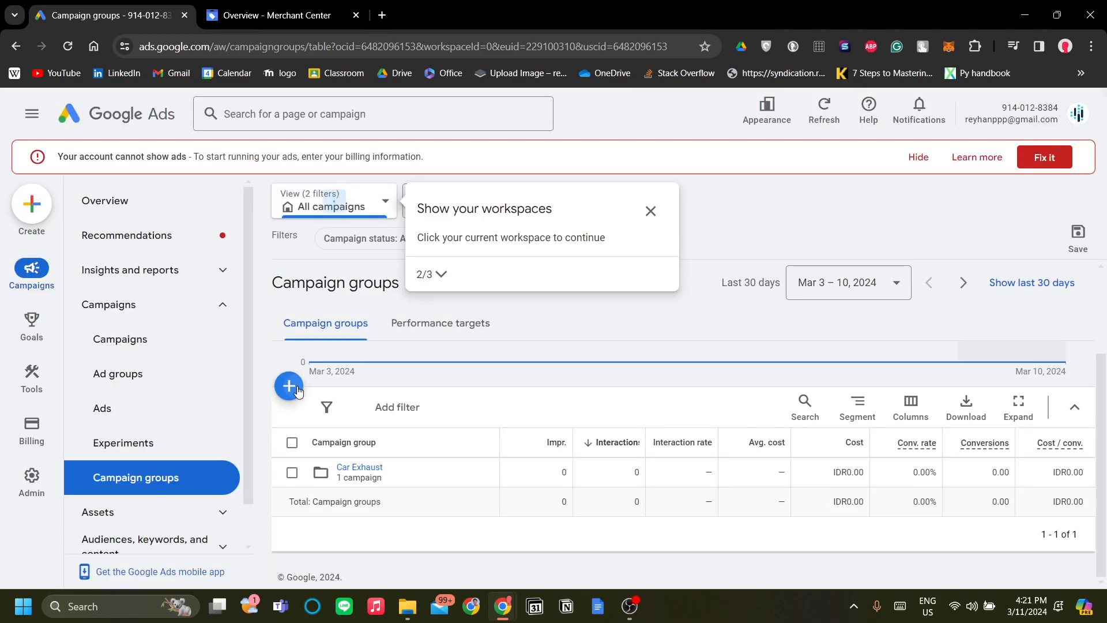
click(289, 384)
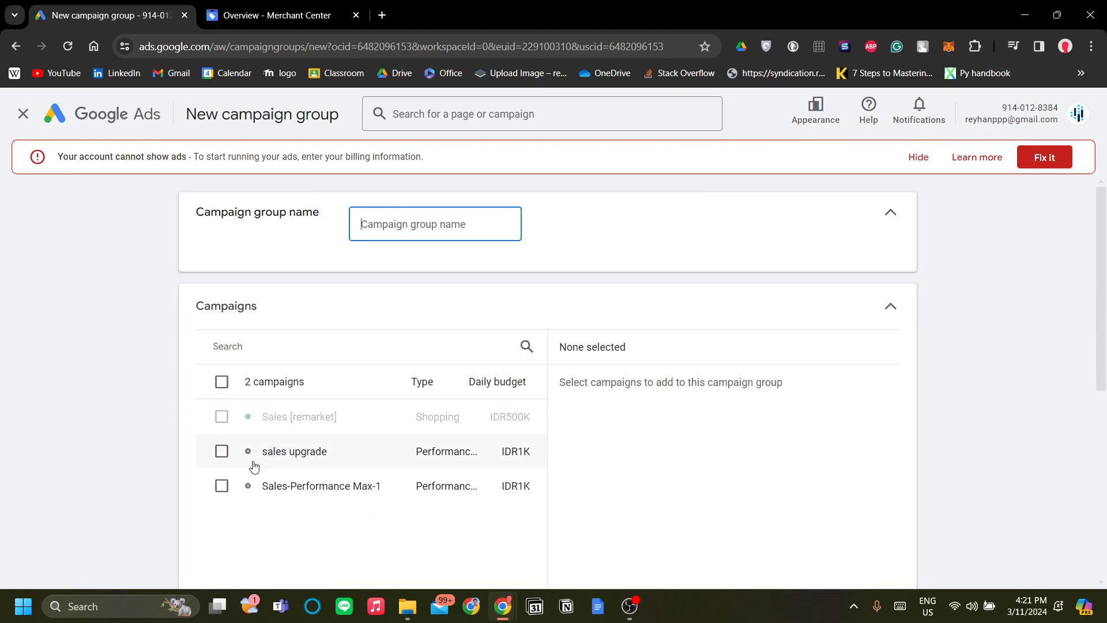
click(221, 451)
click(483, 229)
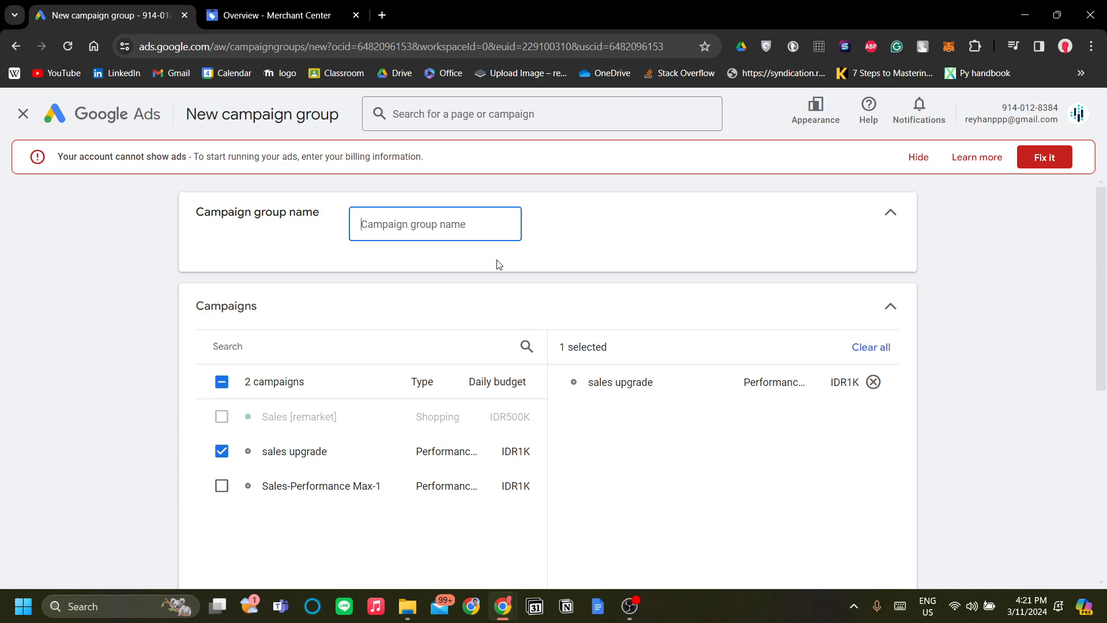
text(Headlights)
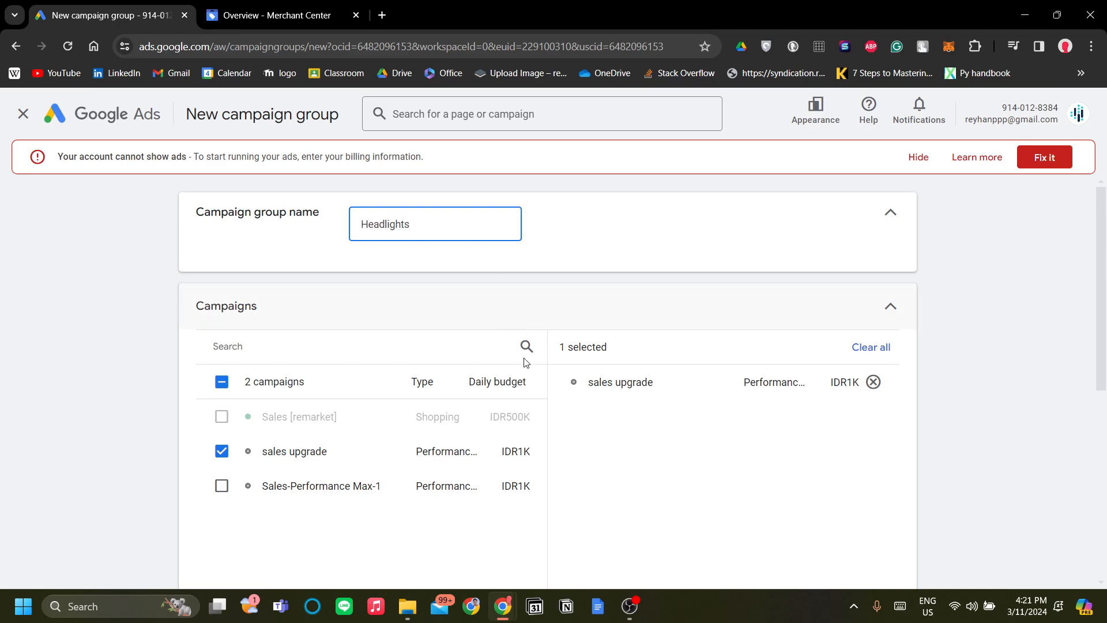
Add an Average CPA performance target of less than or equal to IDR 500000 to the Headlights group and save it
scroll(526, 362, down, 10)
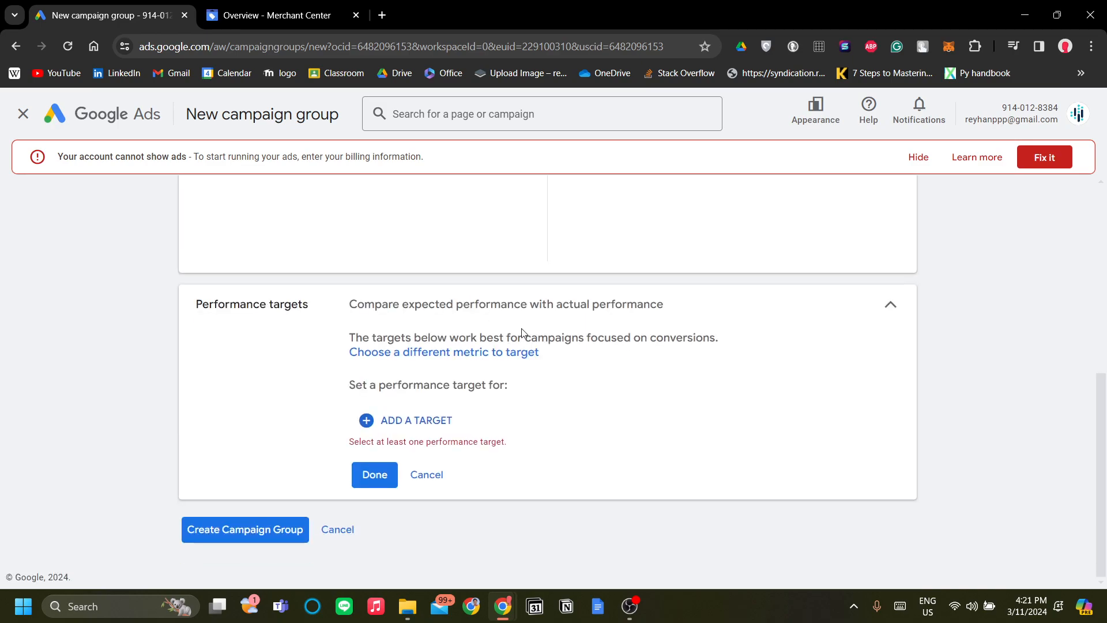
click(367, 420)
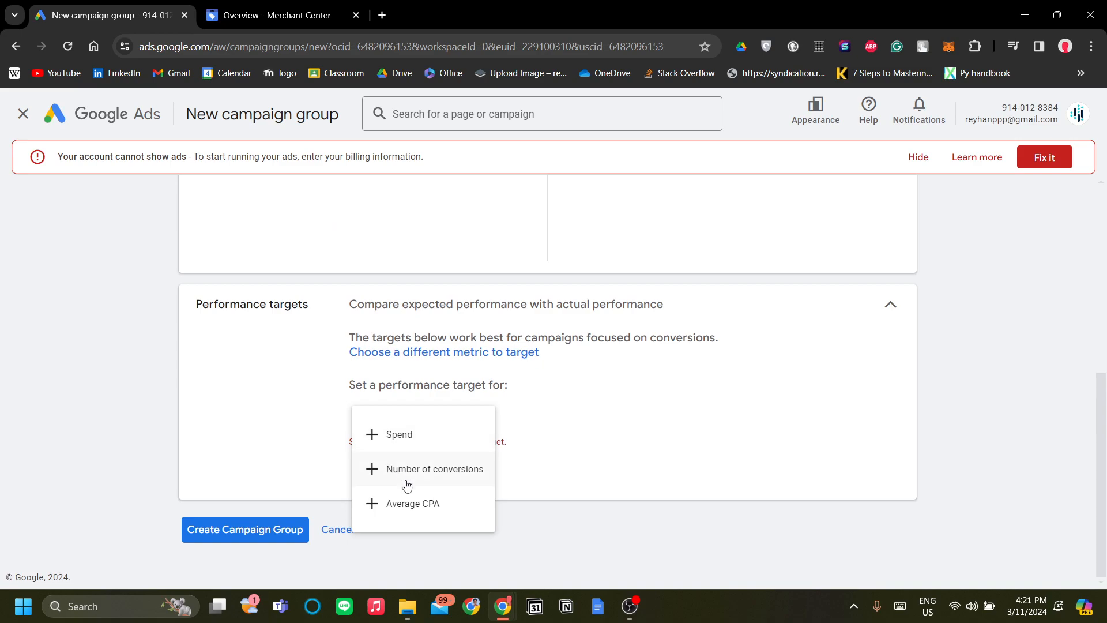
click(430, 503)
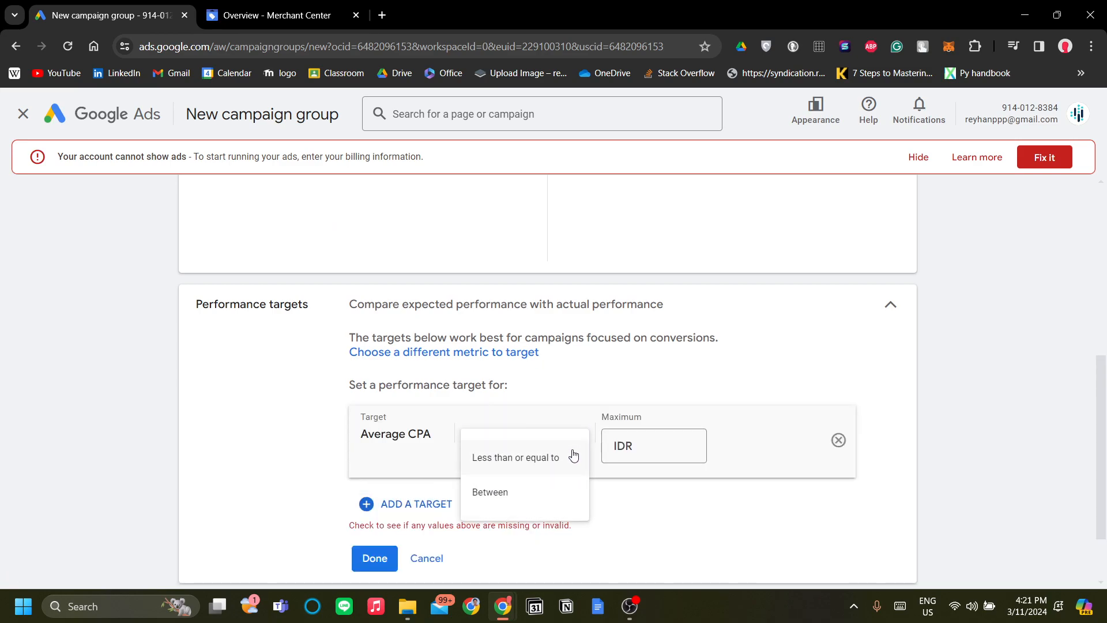
click(563, 456)
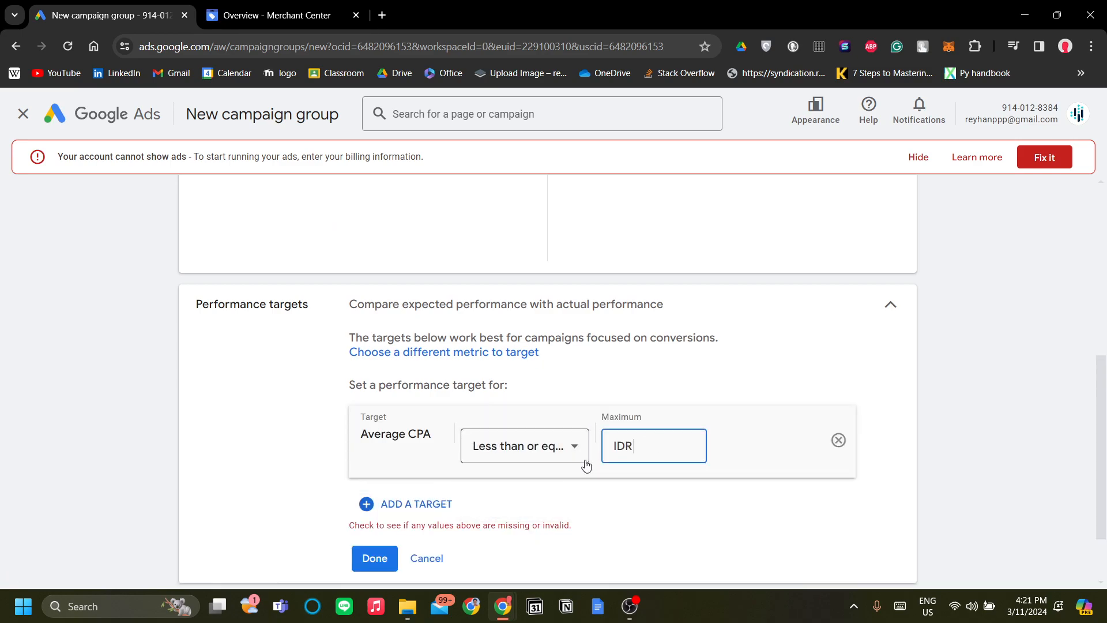
text(500000)
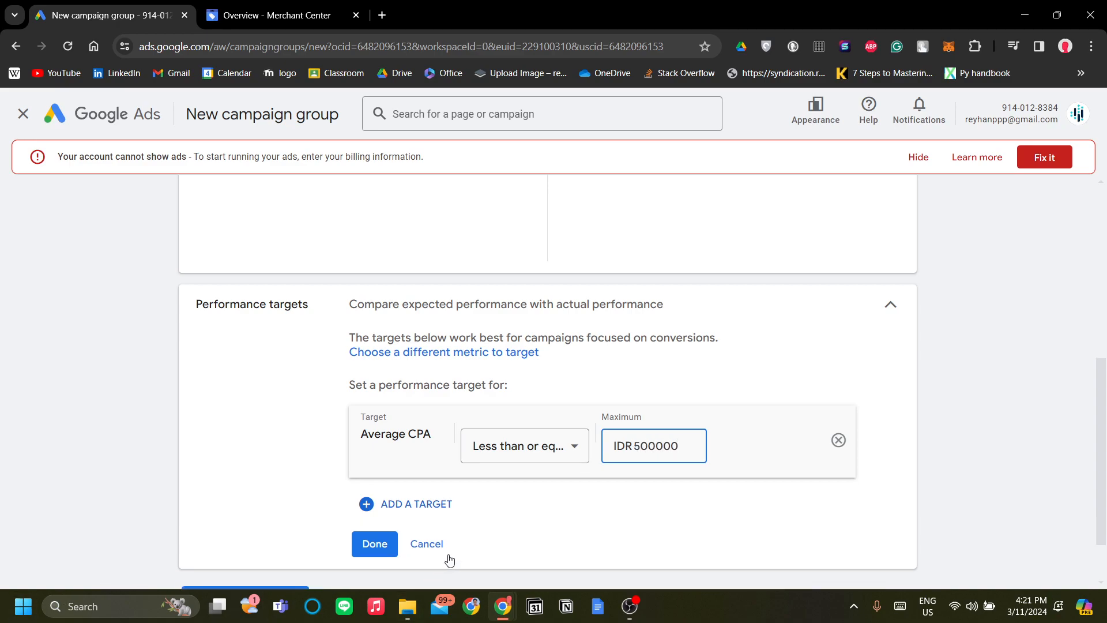
click(375, 547)
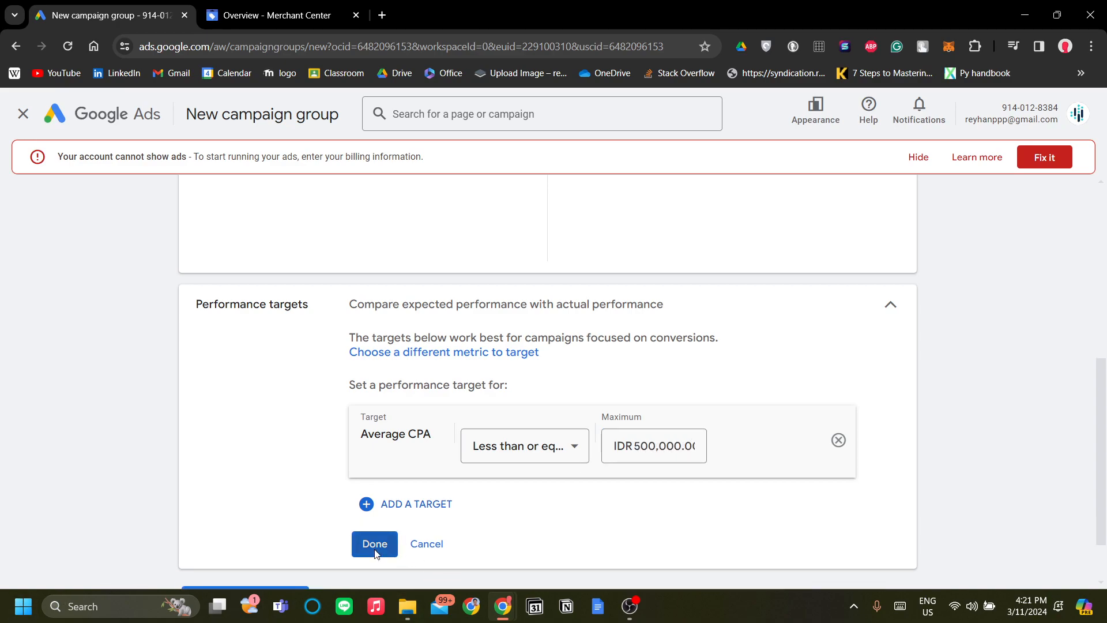
Create the Headlights campaign group, letting its update run in the background, and show its performance targets under Campaign groups
click(286, 535)
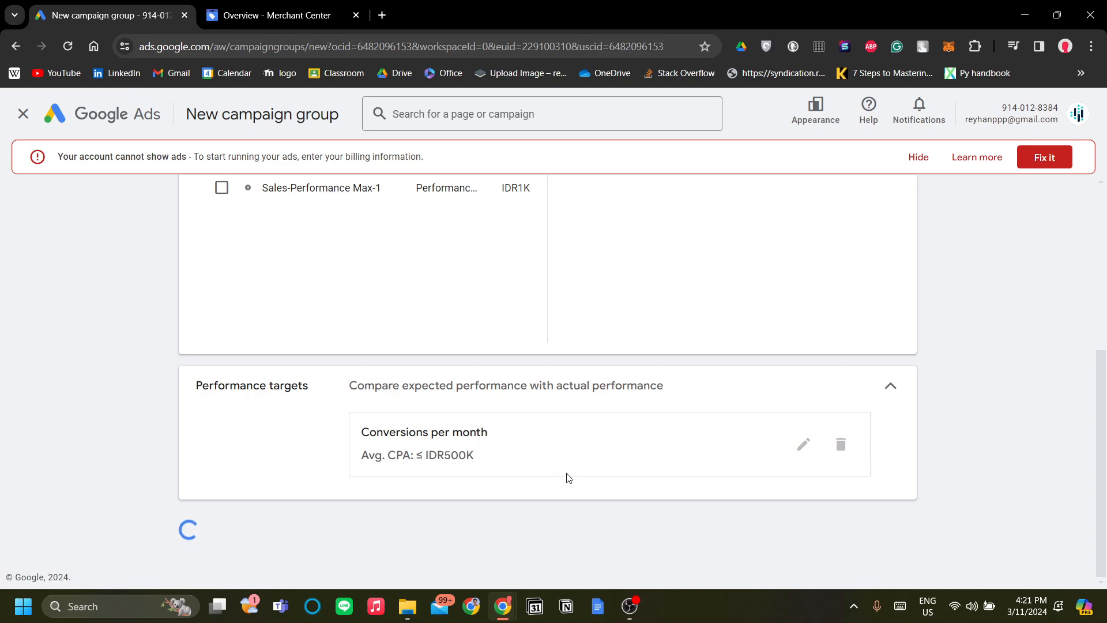
click(554, 301)
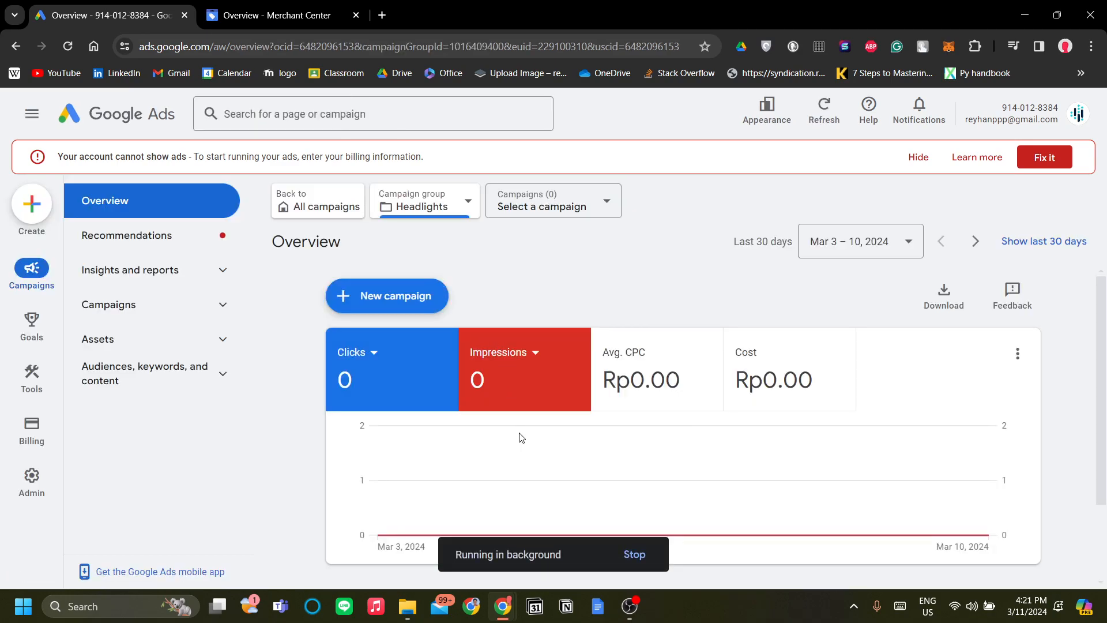
scroll(195, 300, down, 1)
click(198, 292)
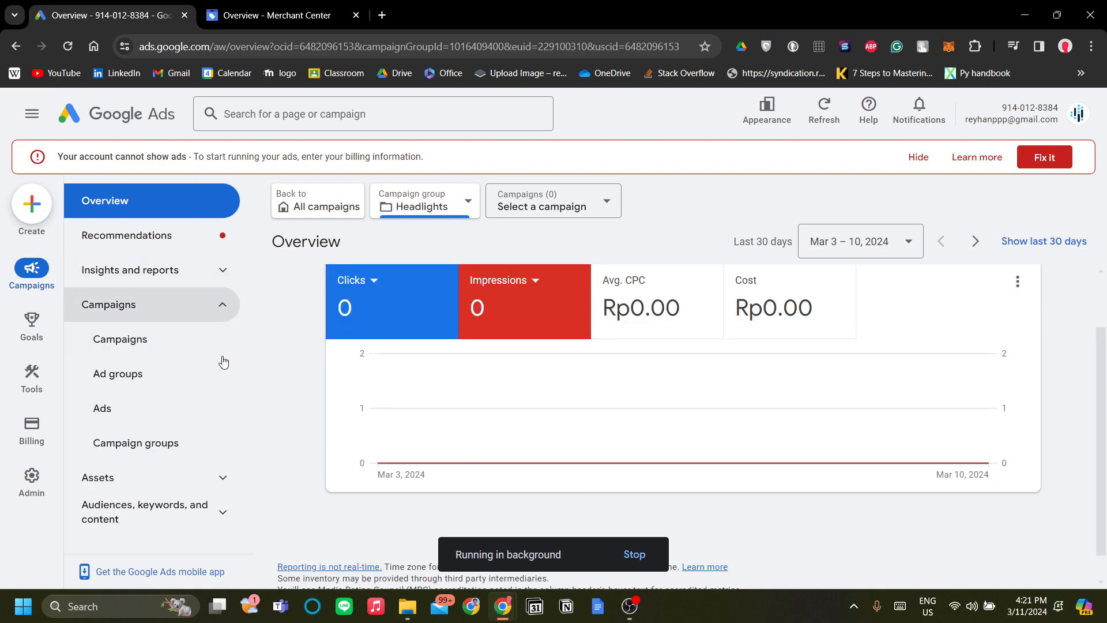
click(172, 442)
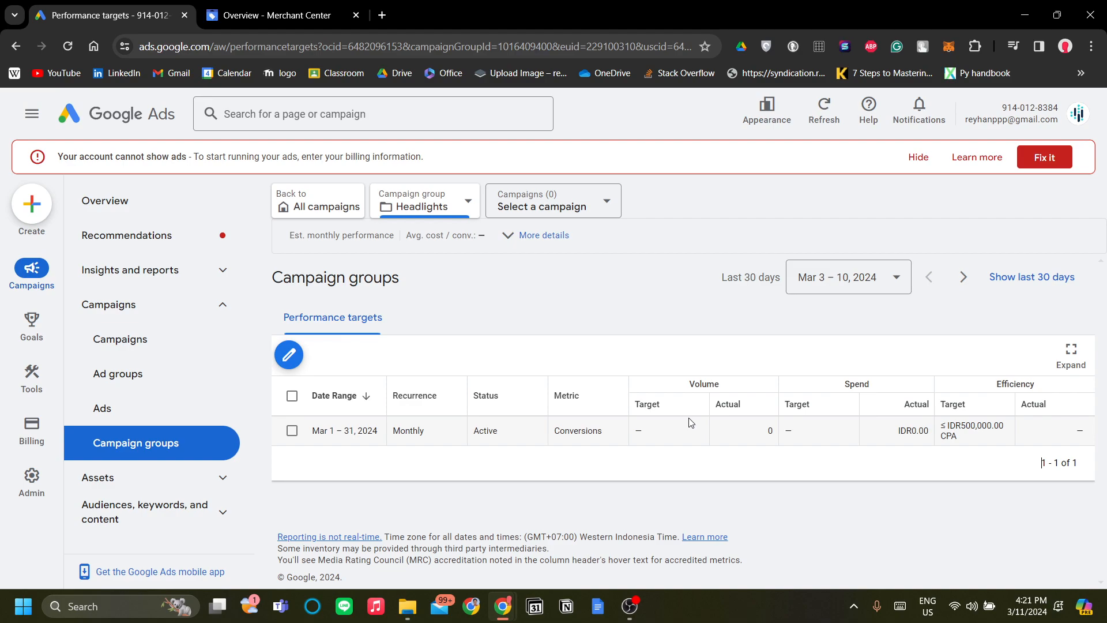
drag(785, 431, 823, 434)
click(820, 431)
drag(682, 433, 607, 435)
click(763, 456)
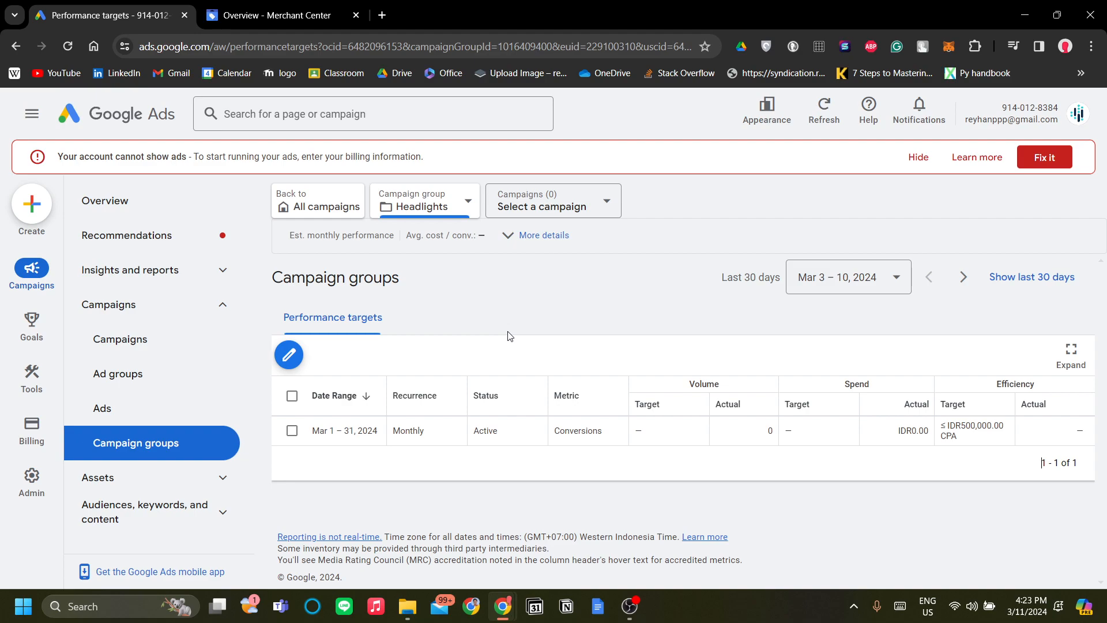
key(ctrl)
key(ctrl)
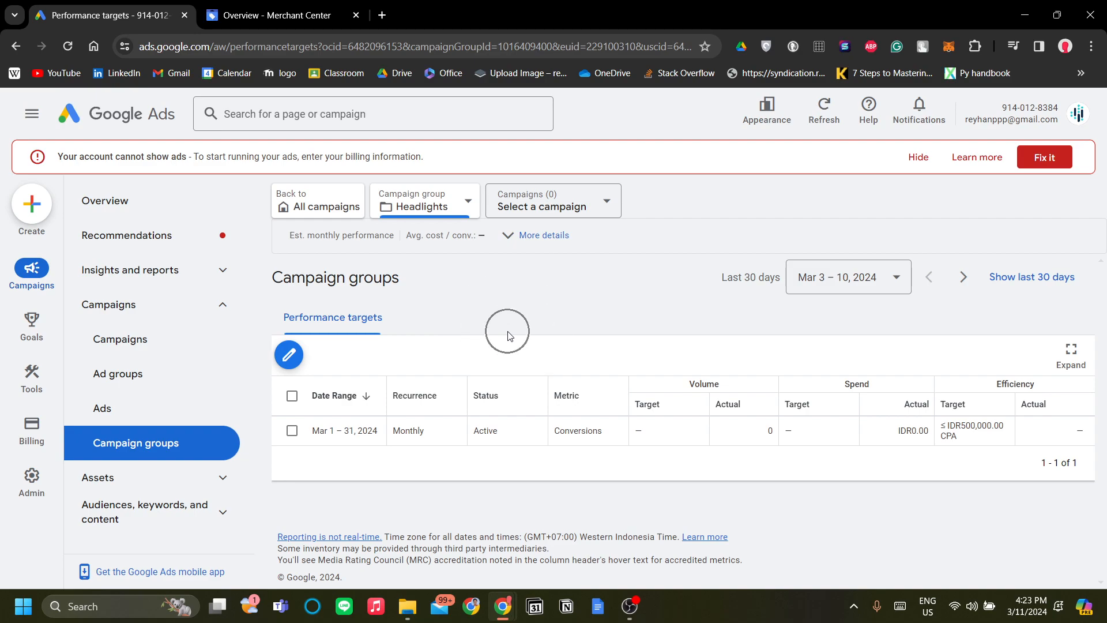